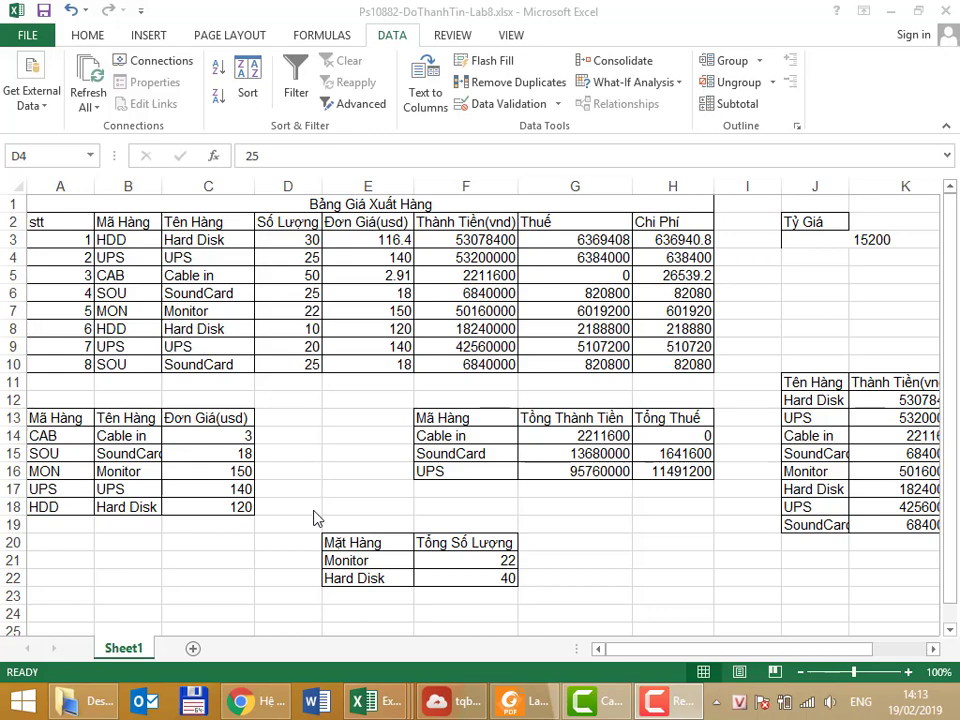
Step: Review task 8 in the lab instructions PDF, then return to the Lab8 workbook
left_click(521, 700)
left_click(317, 561)
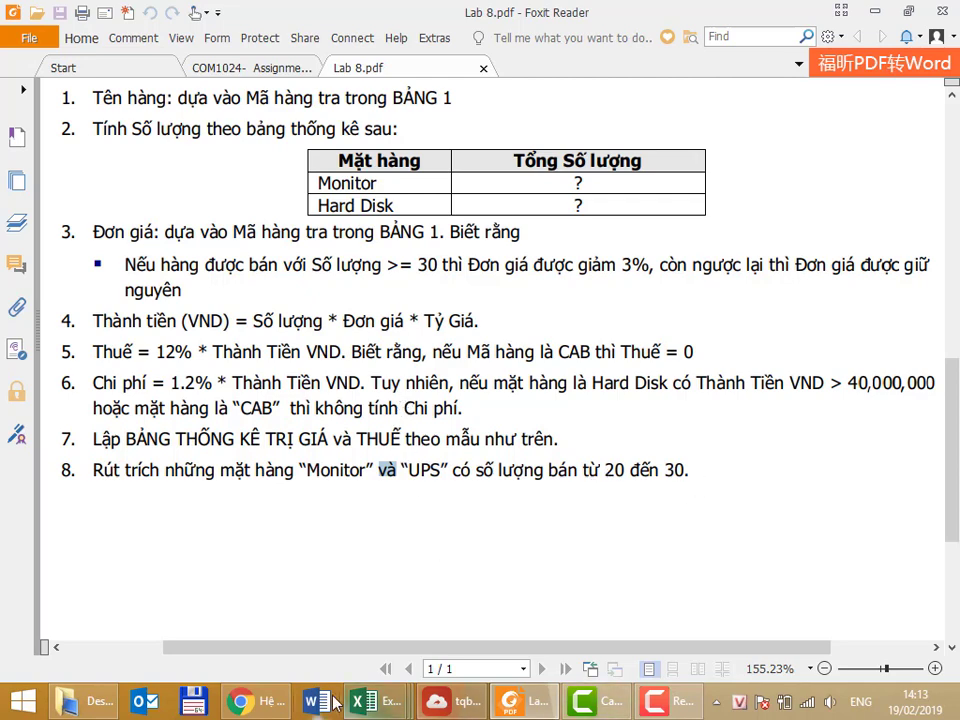
mouse_move(364, 702)
left_click(705, 615)
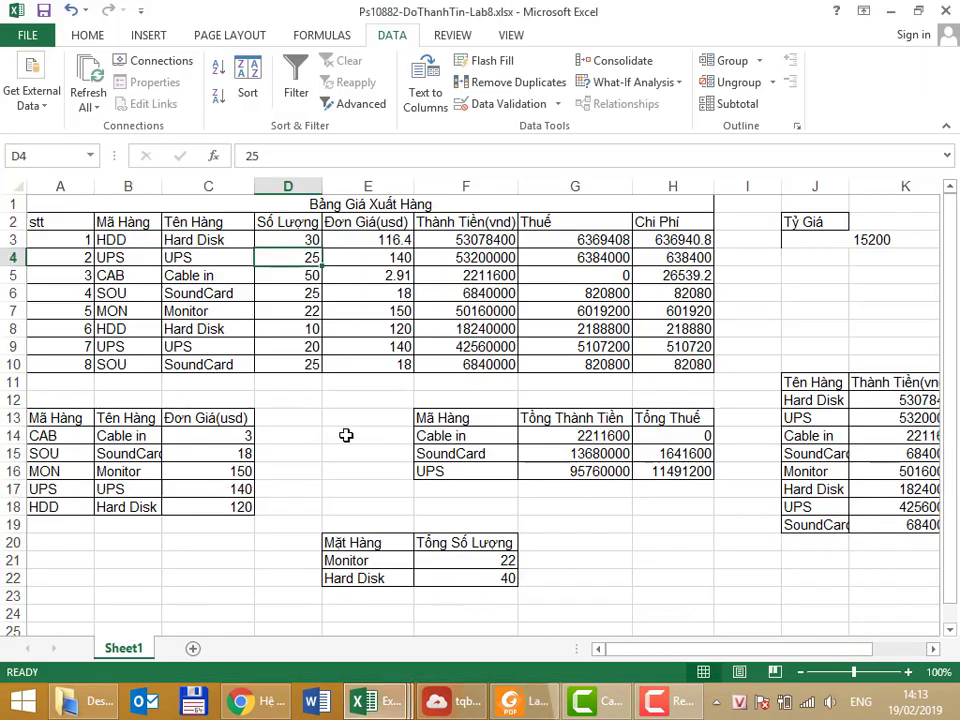
Step: Copy the Tên Hàng heading into C24 and the Monitor product name into C25
left_click(221, 220)
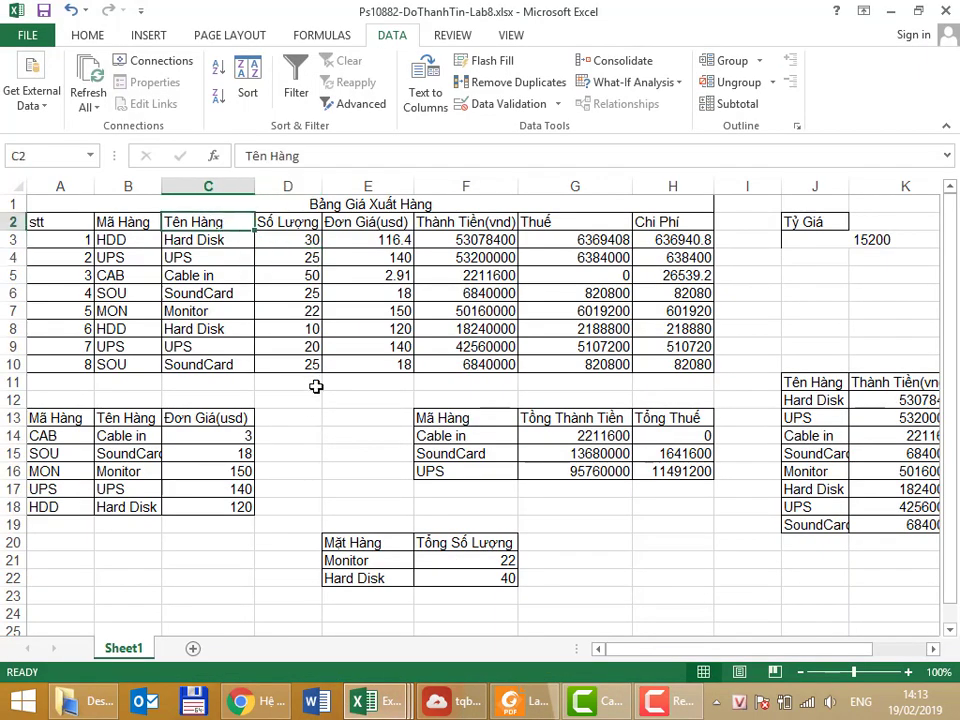
key("ctrl+c")
left_click(246, 614)
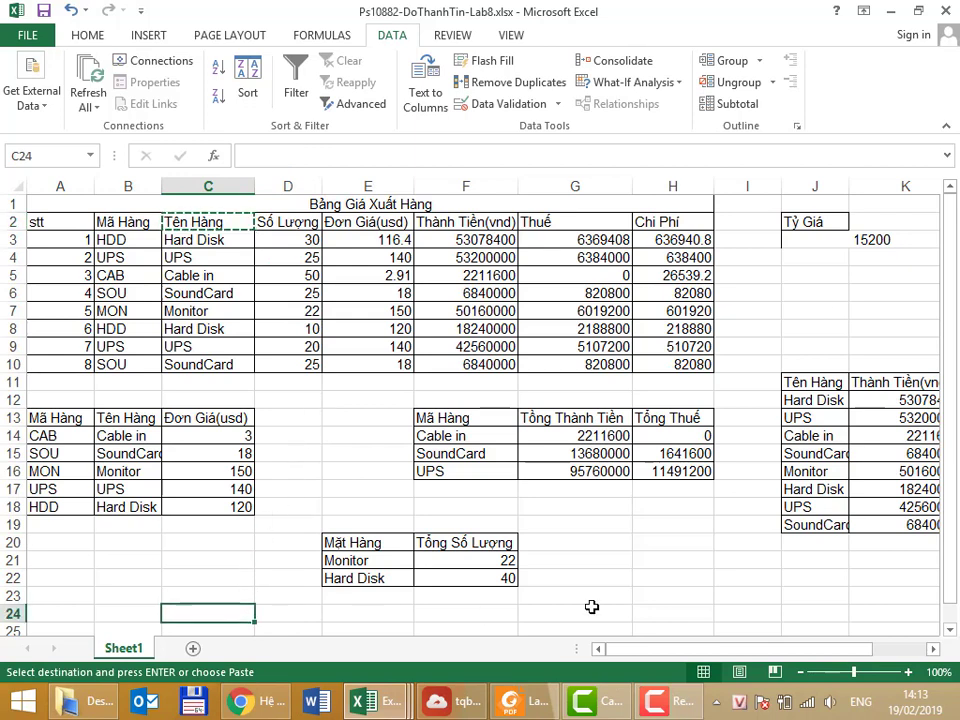
key("ctrl+v")
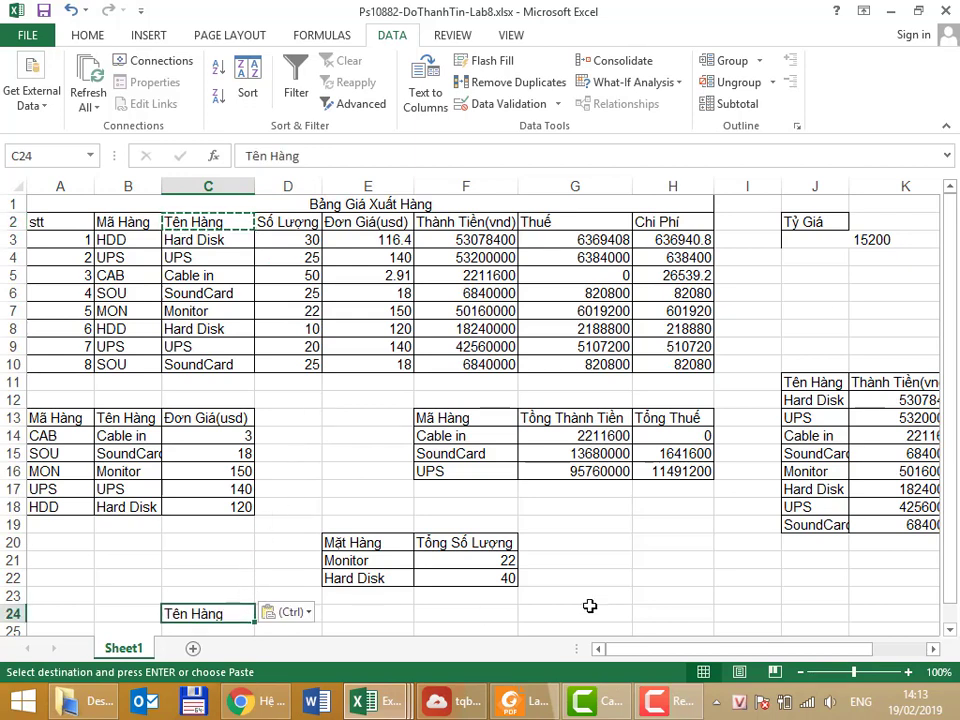
left_click(128, 471)
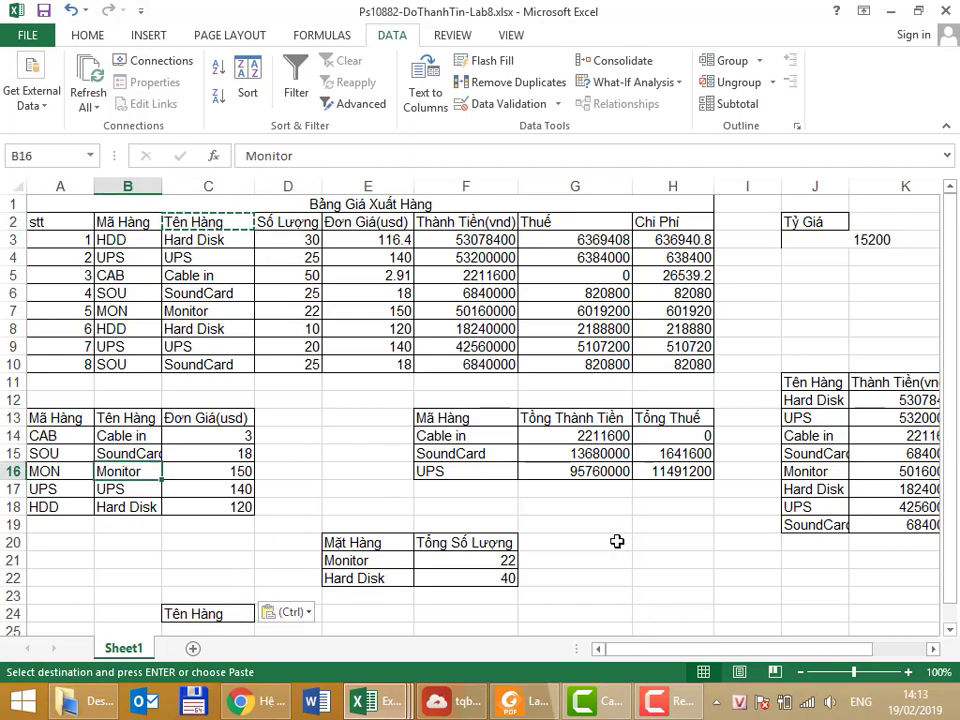
key("ctrl+c")
left_click(242, 630)
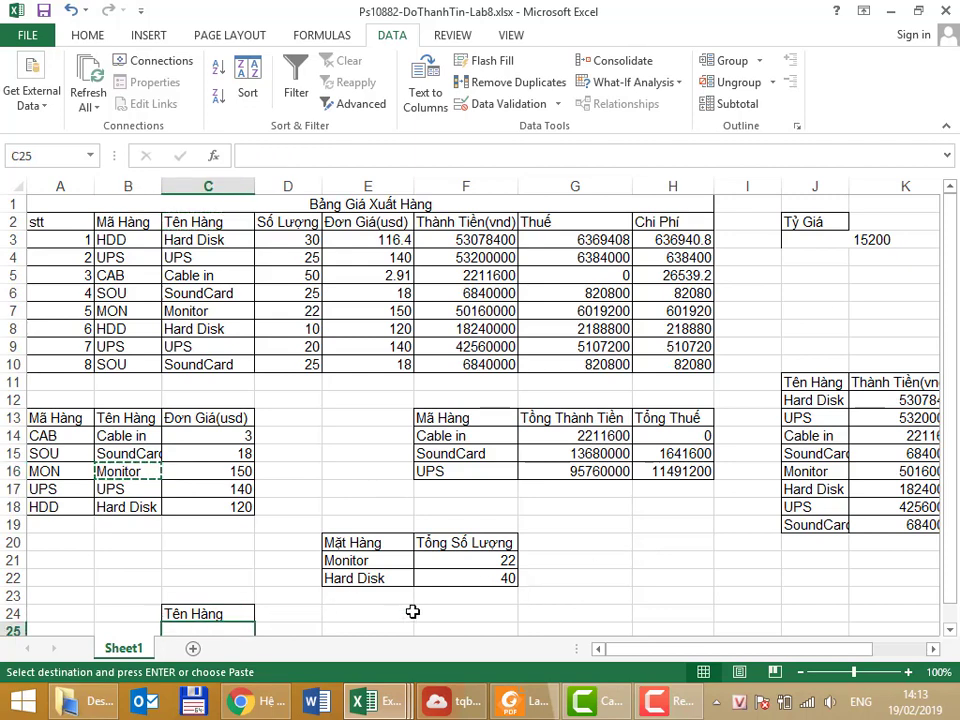
key("ctrl+v")
Step: Select the criteria cells C24:C25, then place the selection back inside the sales table
scroll(505, 565, "down", 4)
left_click(381, 501)
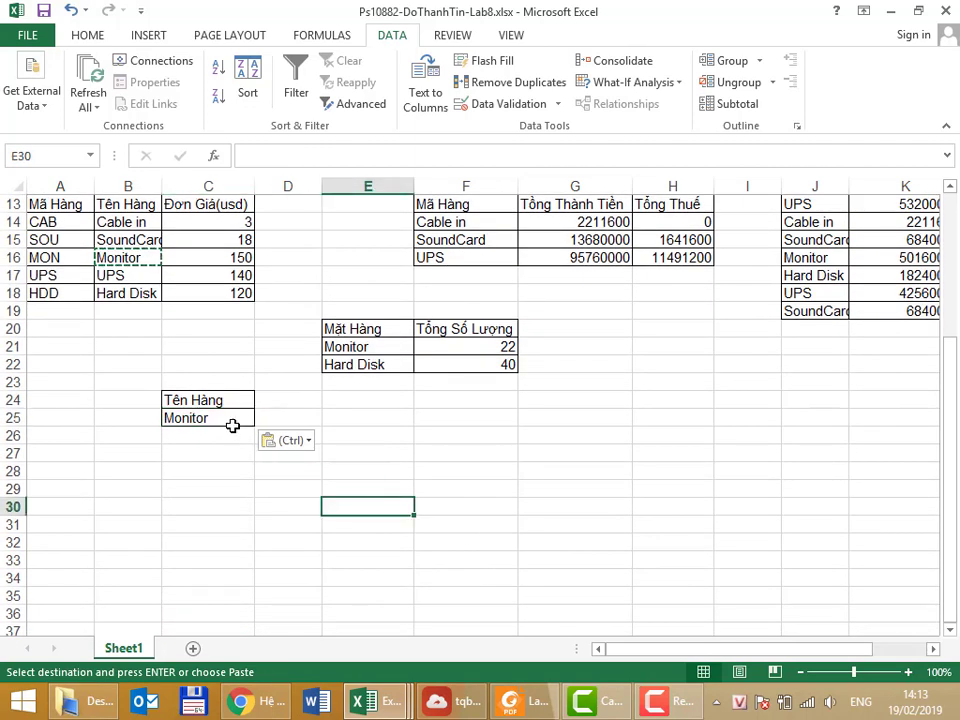
left_click_drag(229, 400, 228, 417)
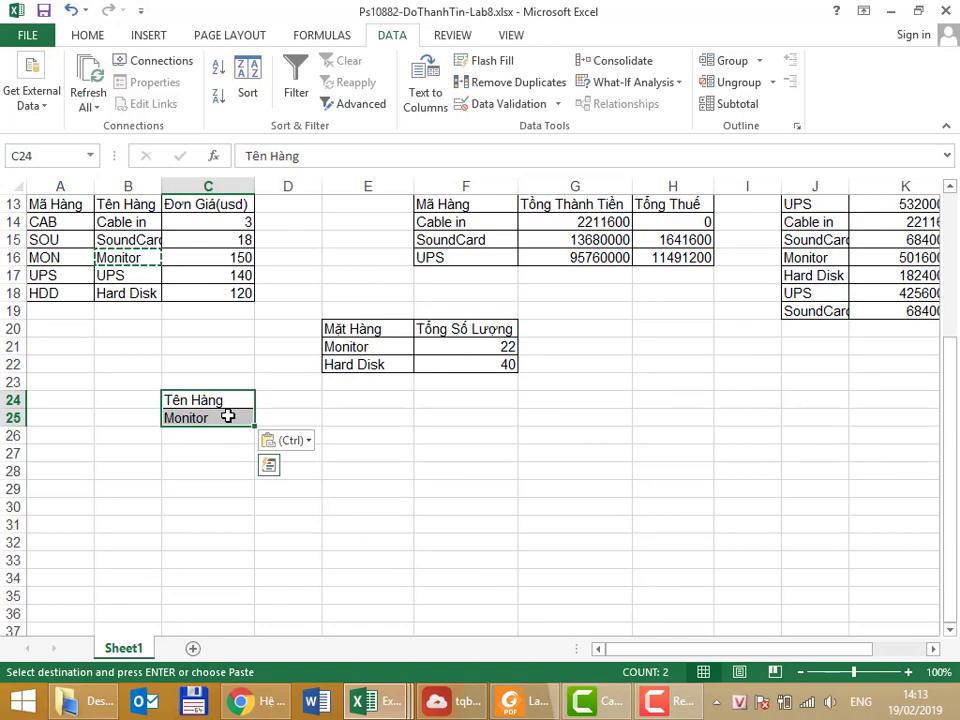
scroll(228, 417, "up", 2)
scroll(228, 415, "up", 2)
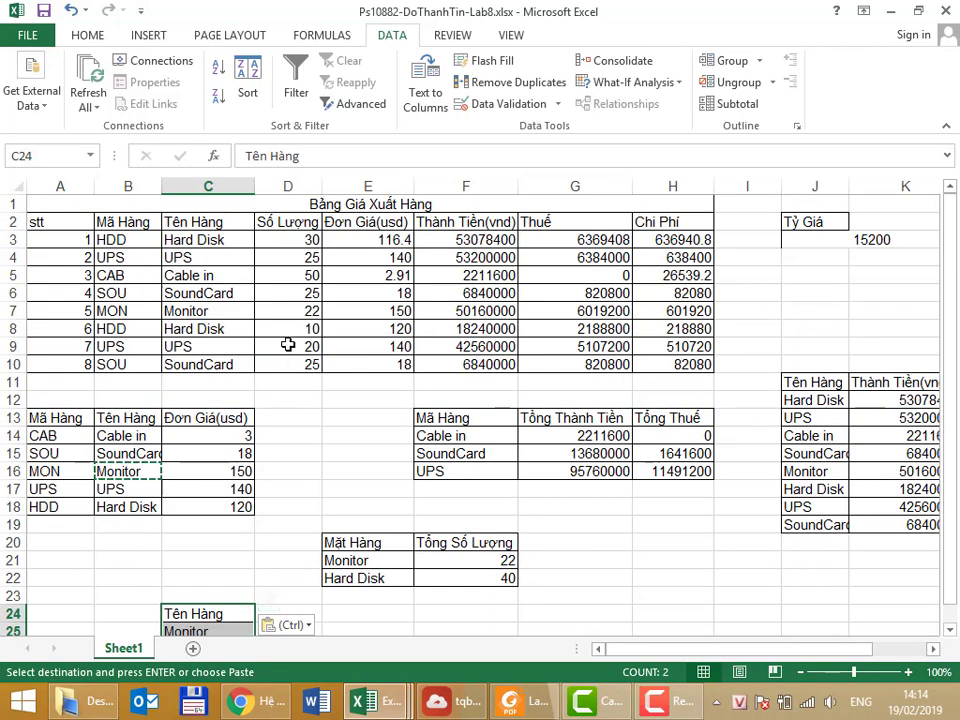
left_click(286, 346)
left_click(283, 293)
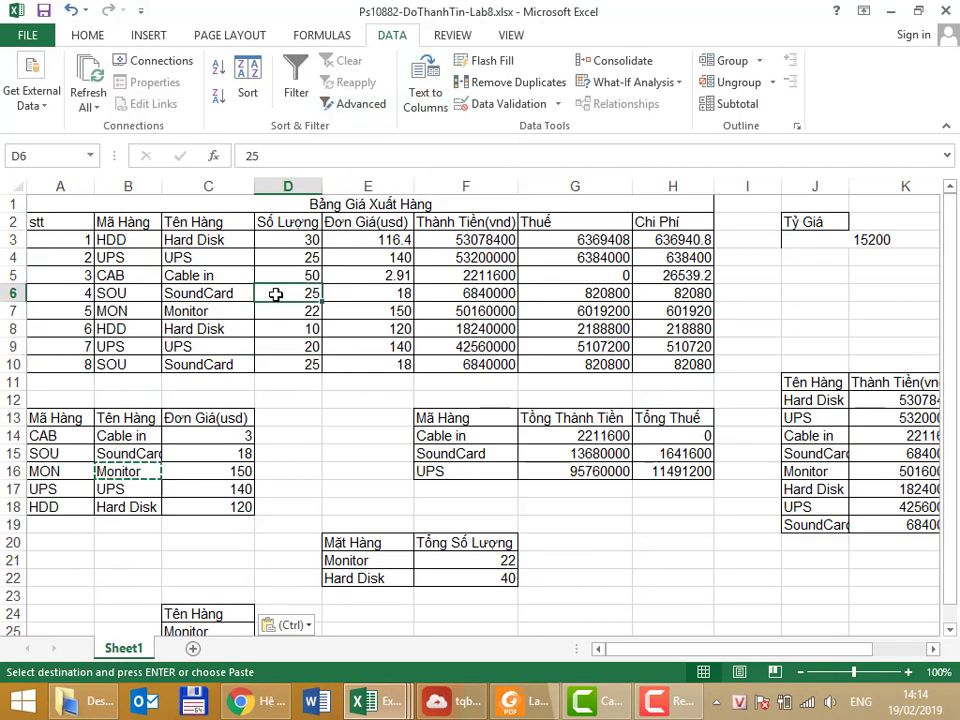
Step: In Advanced Filter, keep list range $A$2:$H$10, filter in place, and set criteria $C$24:$C$25
left_click(350, 106)
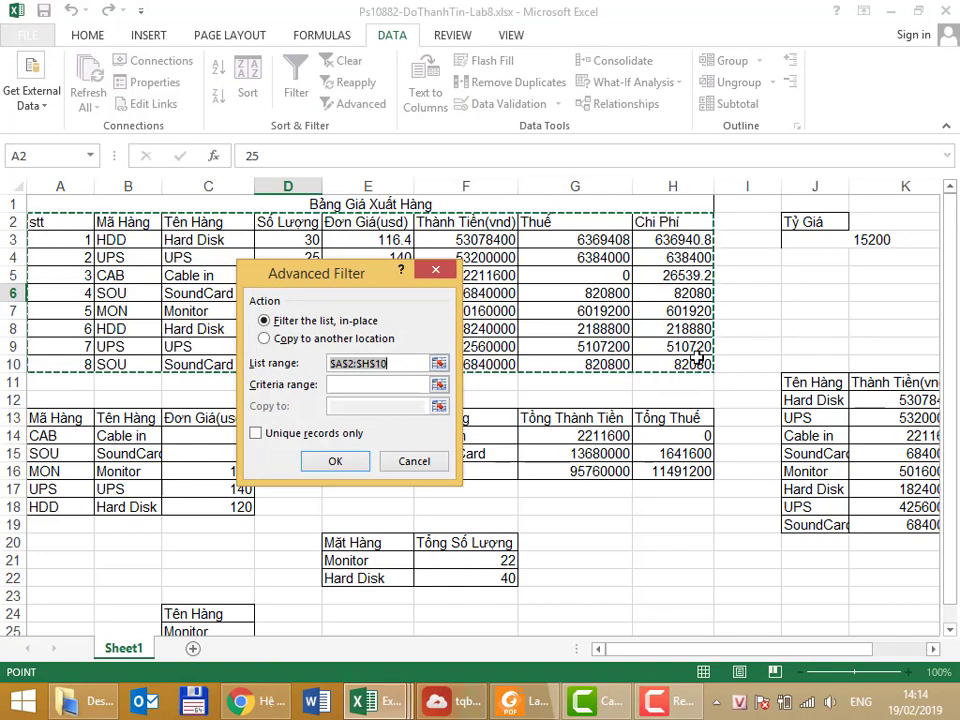
left_click(286, 340)
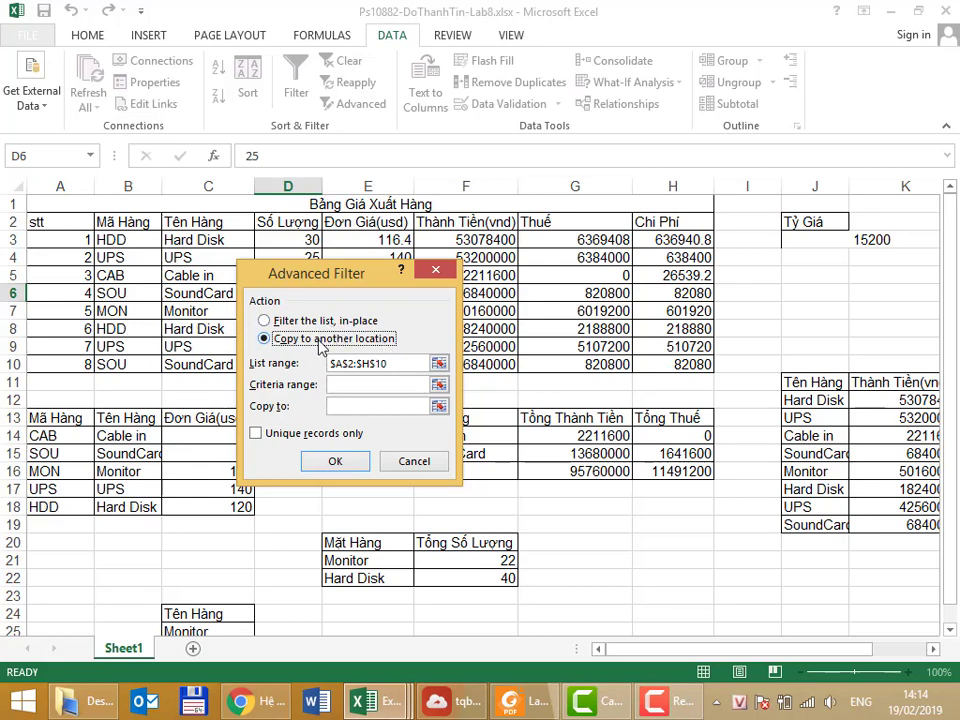
left_click(318, 321)
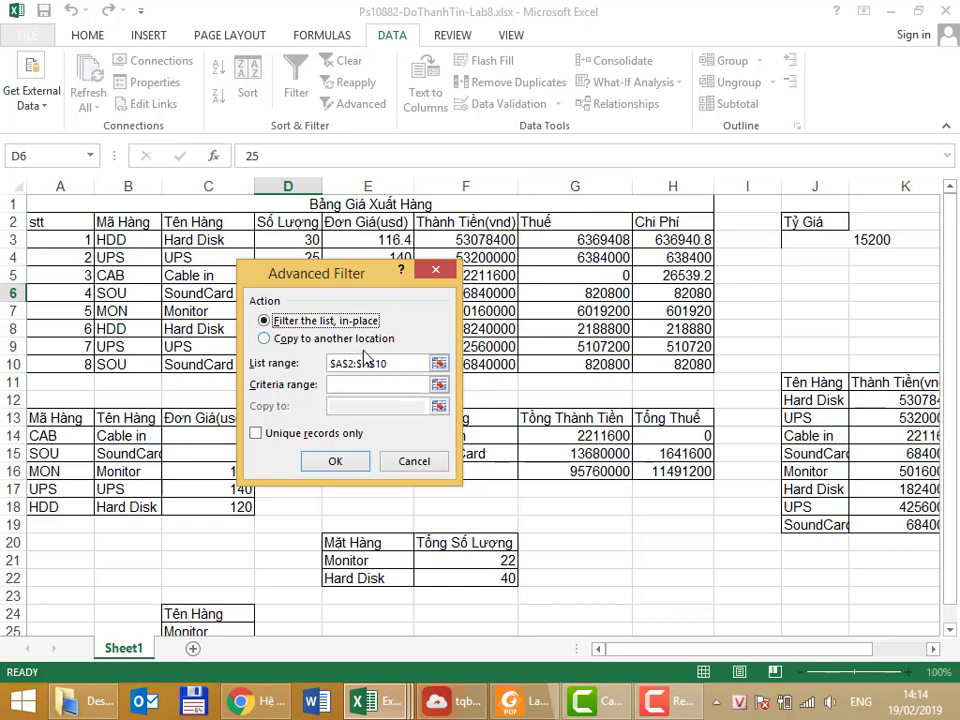
left_click(438, 384)
scroll(183, 479, "down", 2)
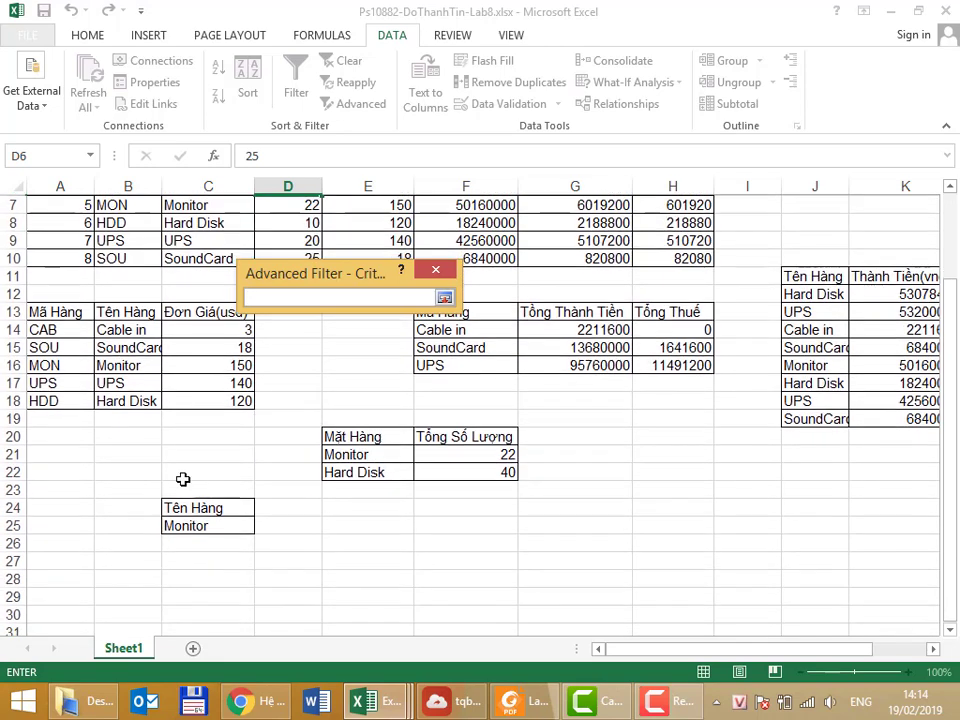
left_click_drag(186, 506, 186, 521)
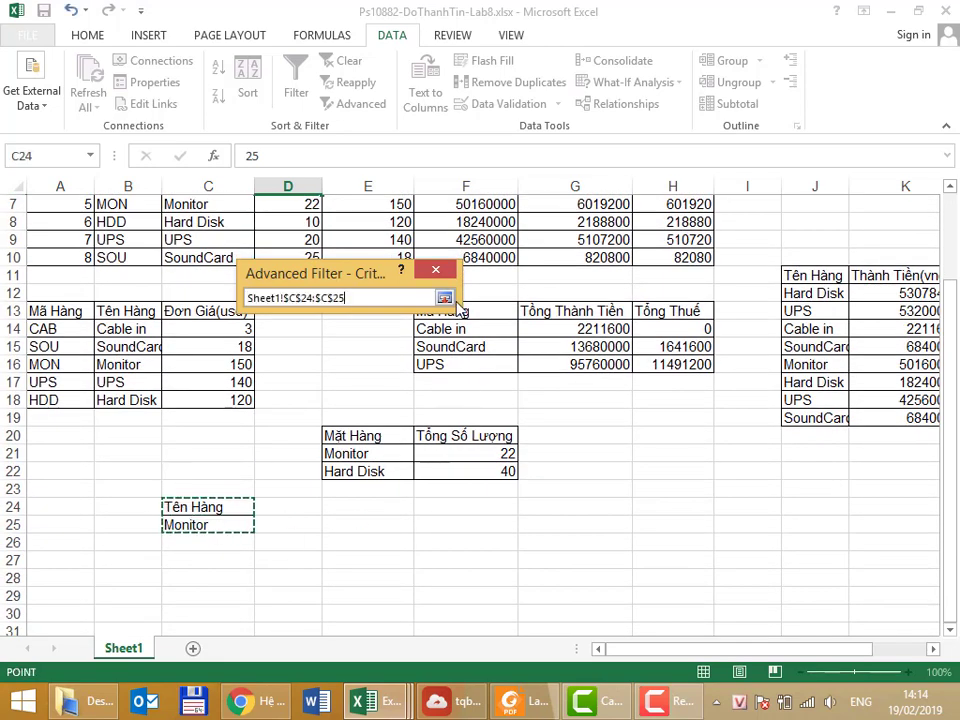
left_click(450, 298)
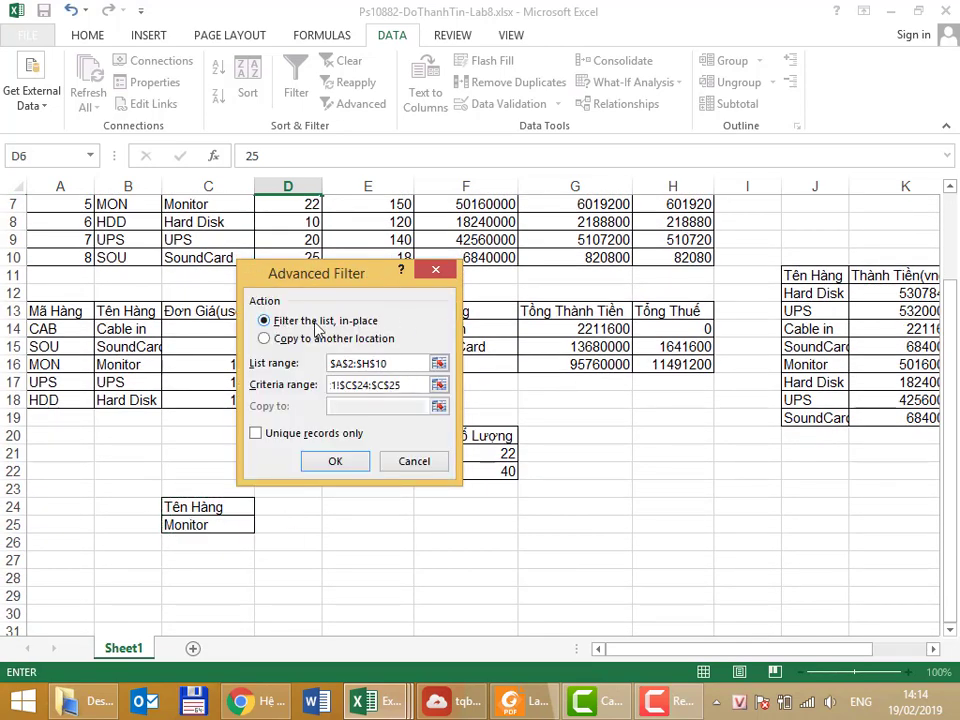
Step: Apply the in-place filter, inspect the remaining Monitor row, then undo to show all rows
left_click(337, 461)
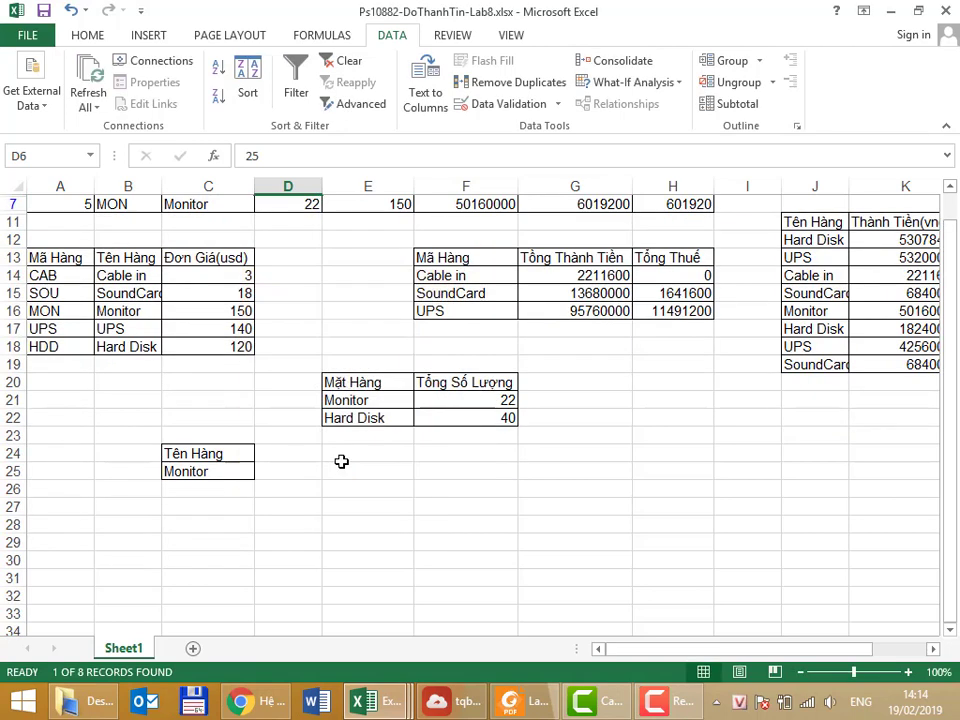
scroll(341, 461, "up", 2)
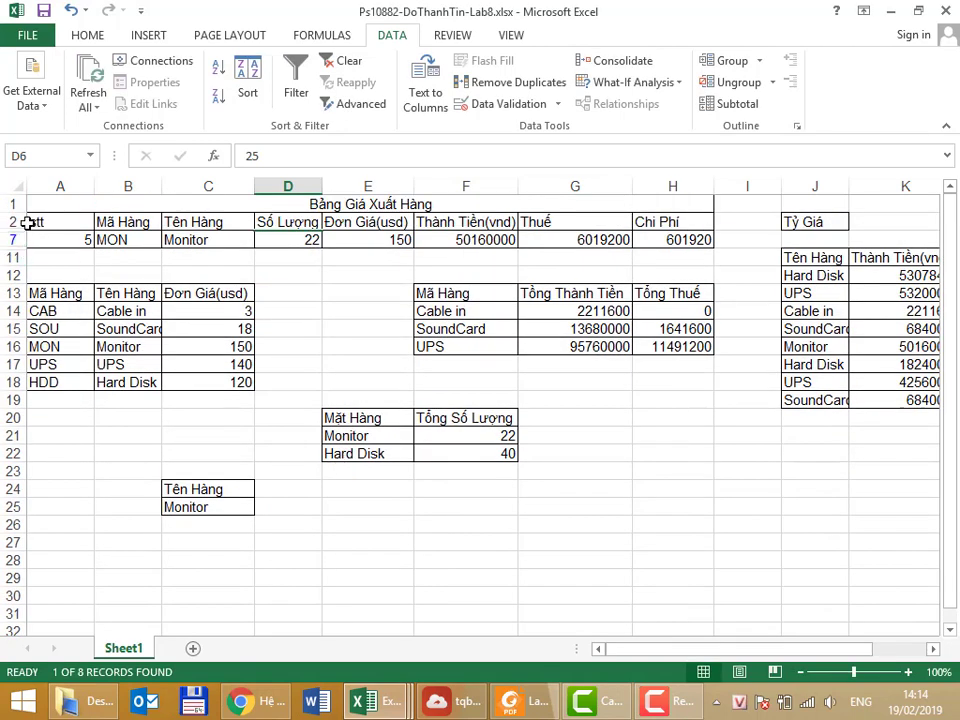
left_click(88, 239)
left_click(190, 239)
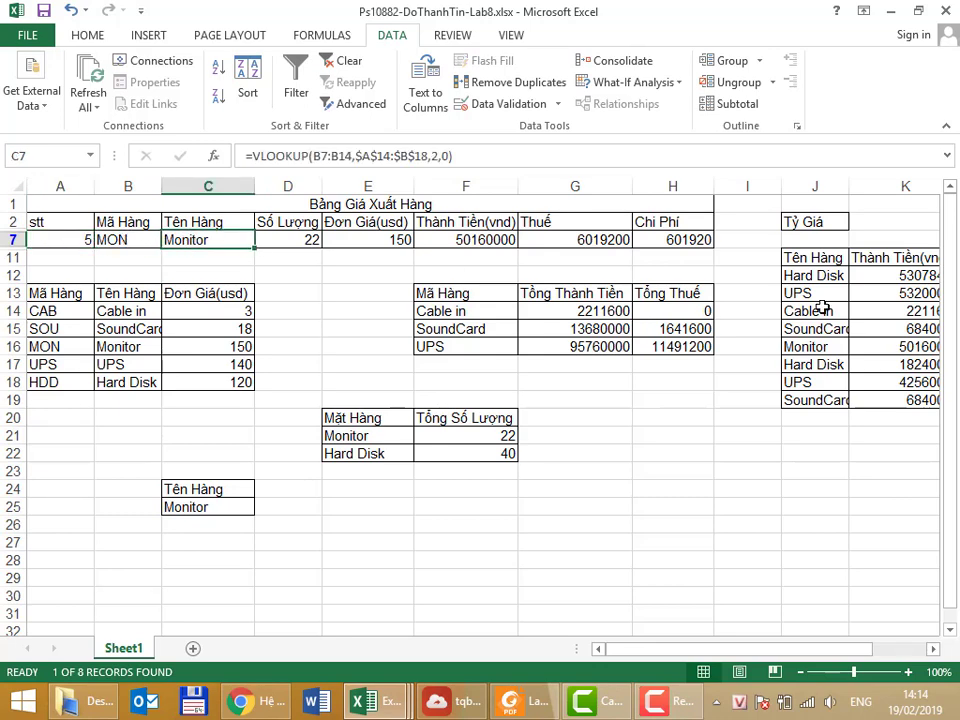
key("ctrl+z")
Step: Copy the UPS product name into C26 below Monitor and clear the copy marquee
scroll(322, 467, "down", 1)
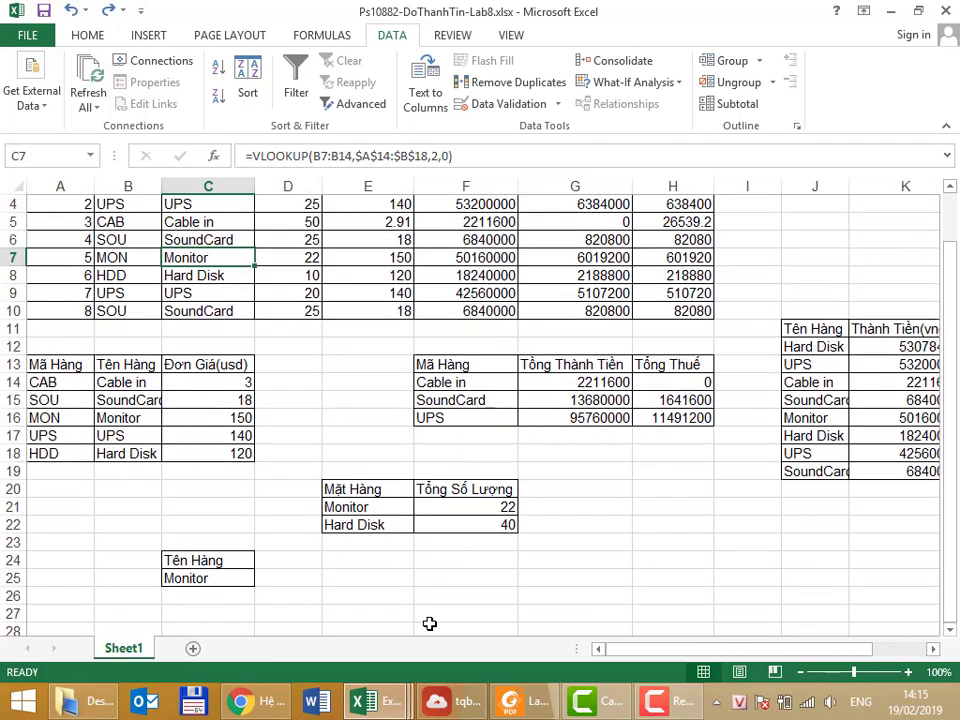
left_click(122, 436)
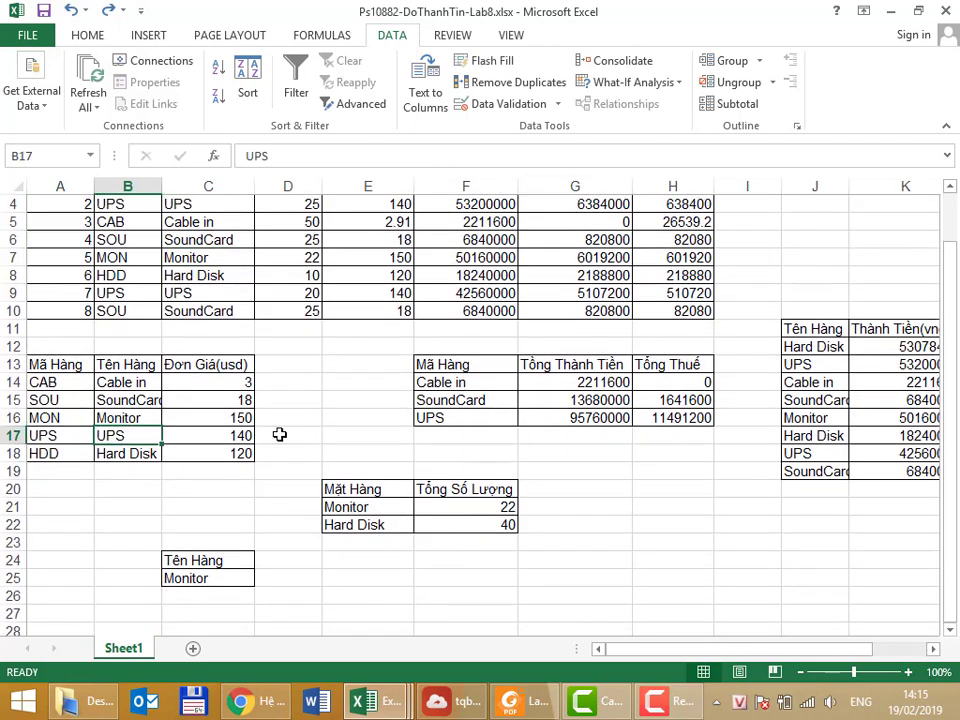
key("ctrl+c")
left_click(230, 596)
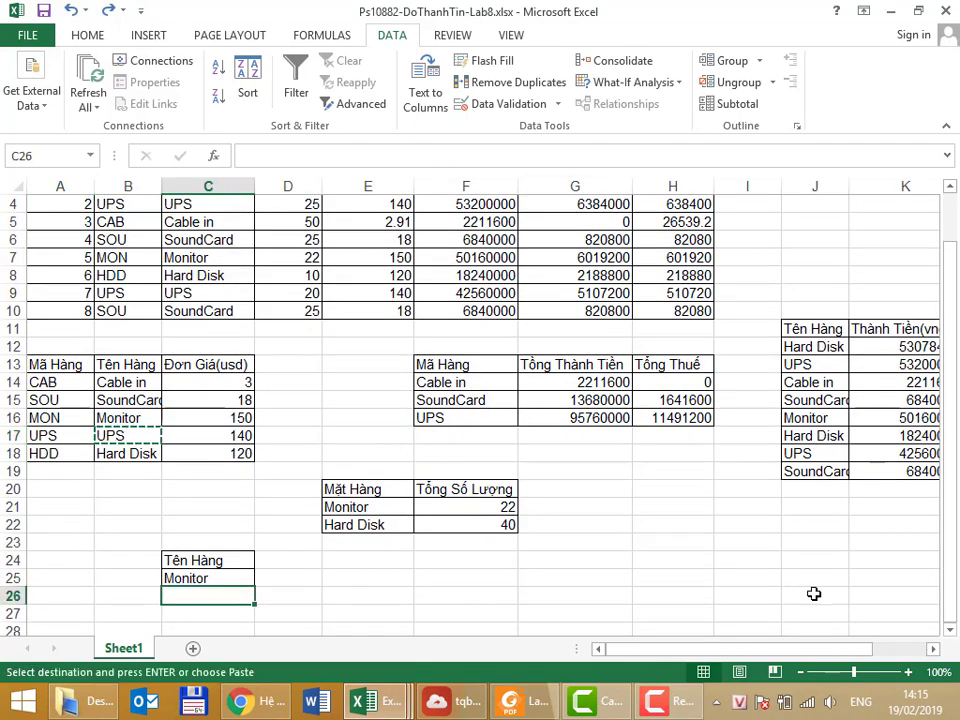
key("ctrl+v")
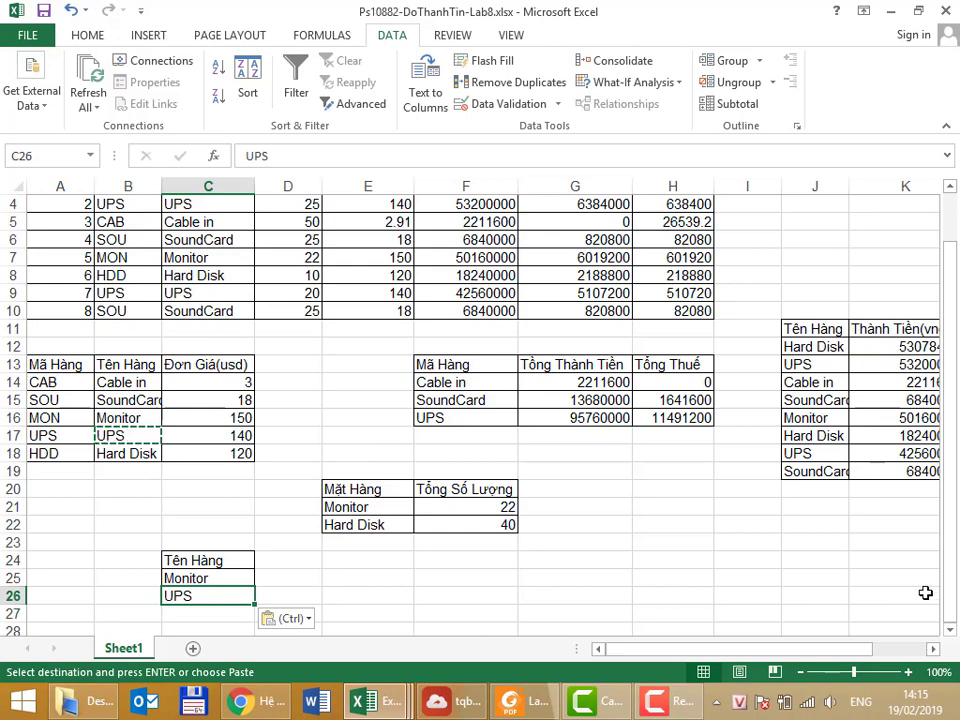
key("Escape")
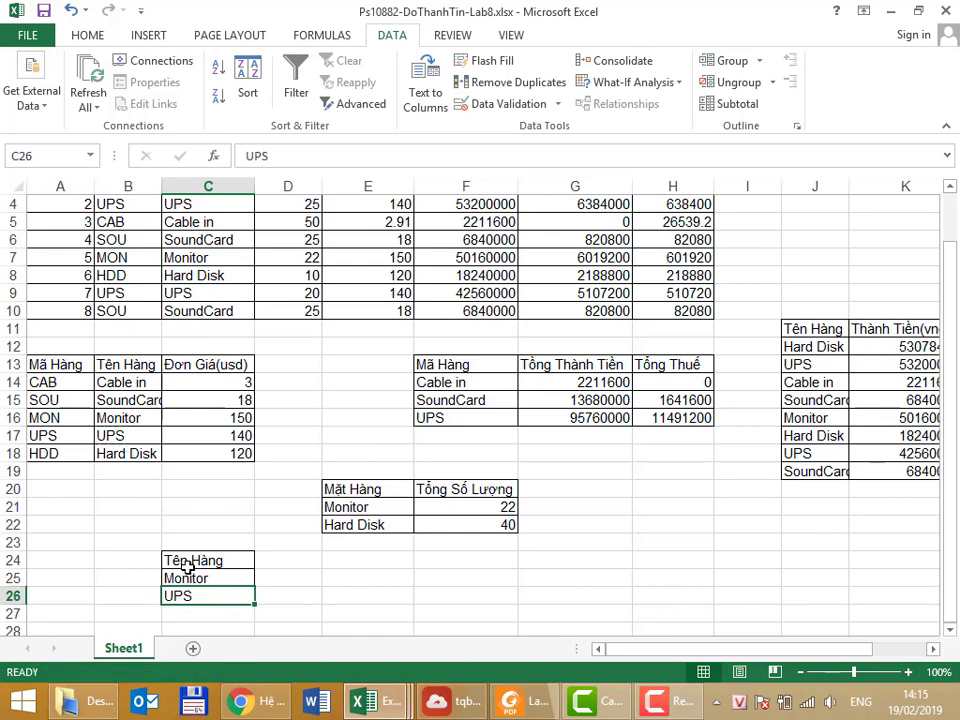
Step: Select C24:C26 and check the Tên Hàng, Monitor and UPS criteria cells
left_click(189, 560)
left_click_drag(189, 563, 184, 591)
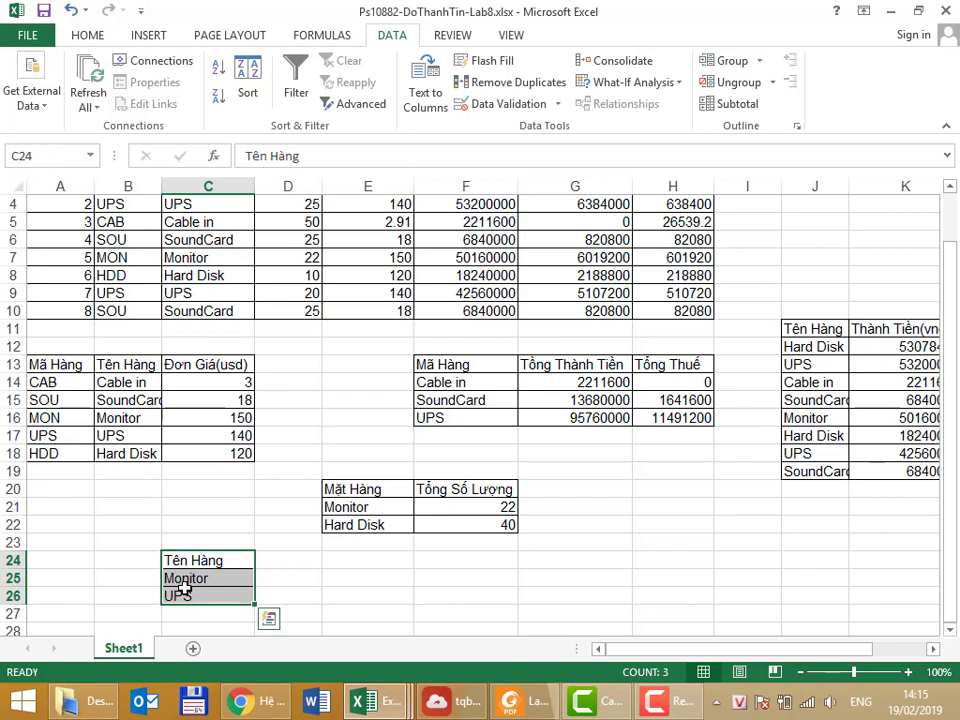
left_click(189, 561)
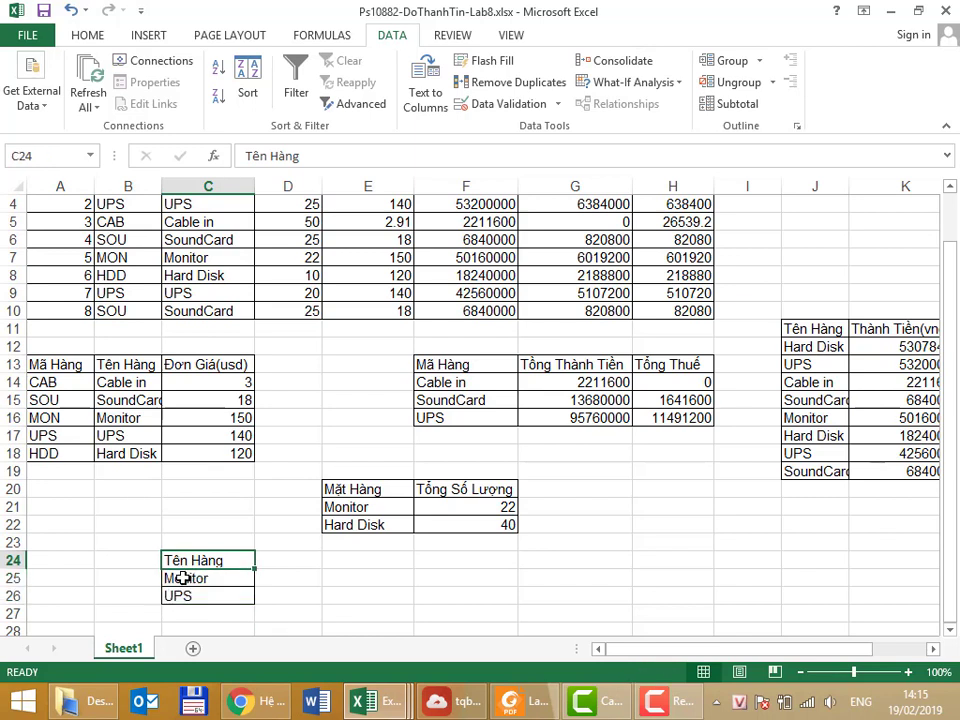
left_click(184, 578)
left_click(189, 561)
left_click(180, 597)
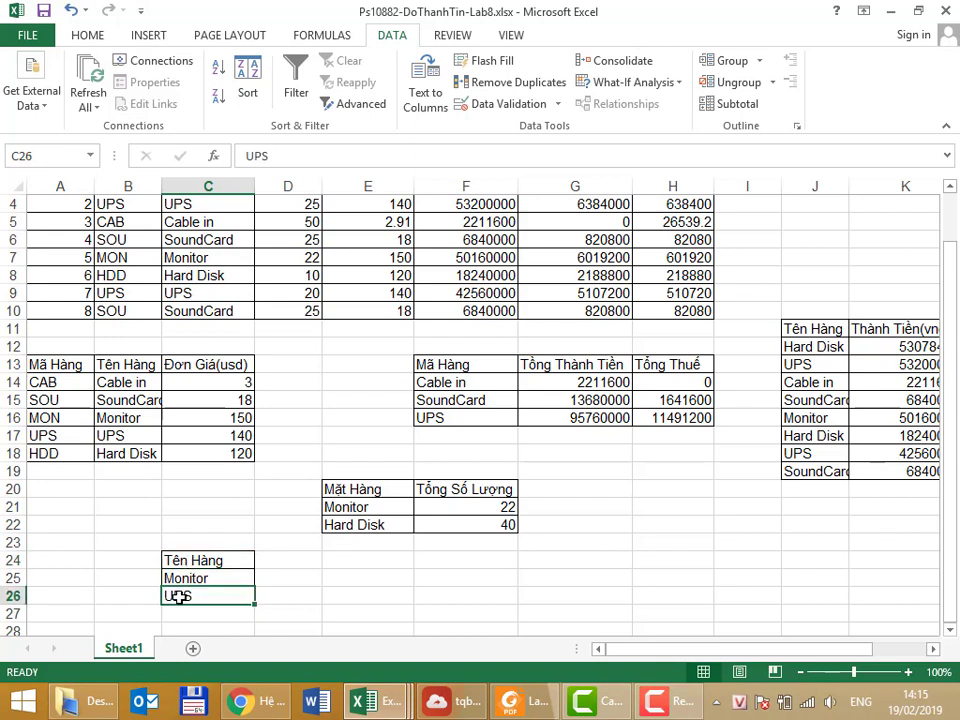
Step: Filter the sales table in place with criteria C24:C26, review Monitor and UPS rows, then undo
scroll(293, 447, "up", 1)
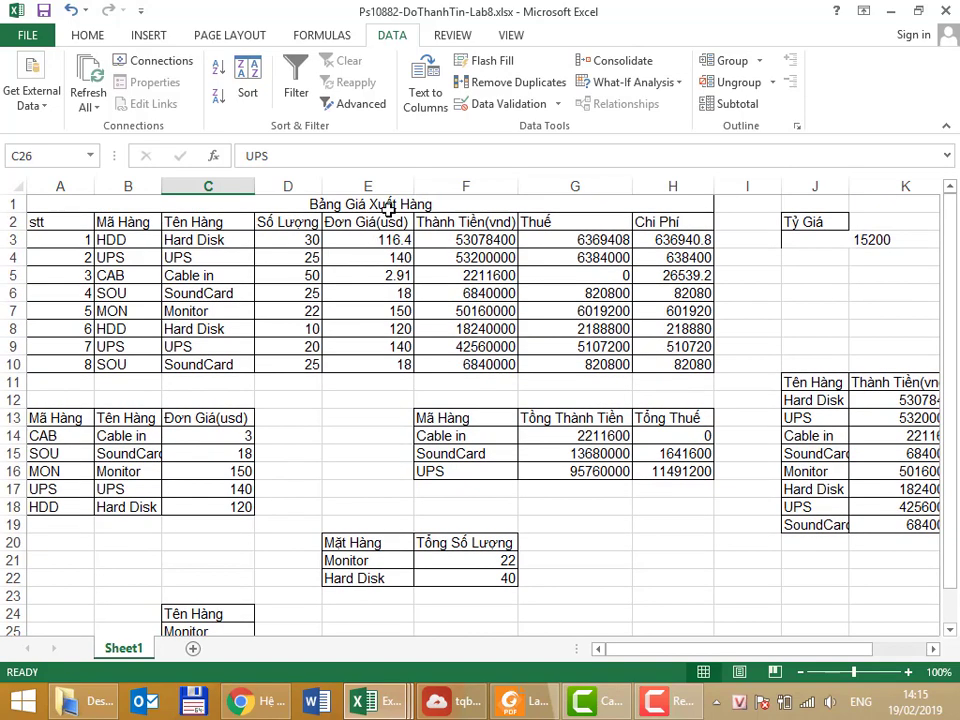
left_click(351, 238)
left_click(325, 257)
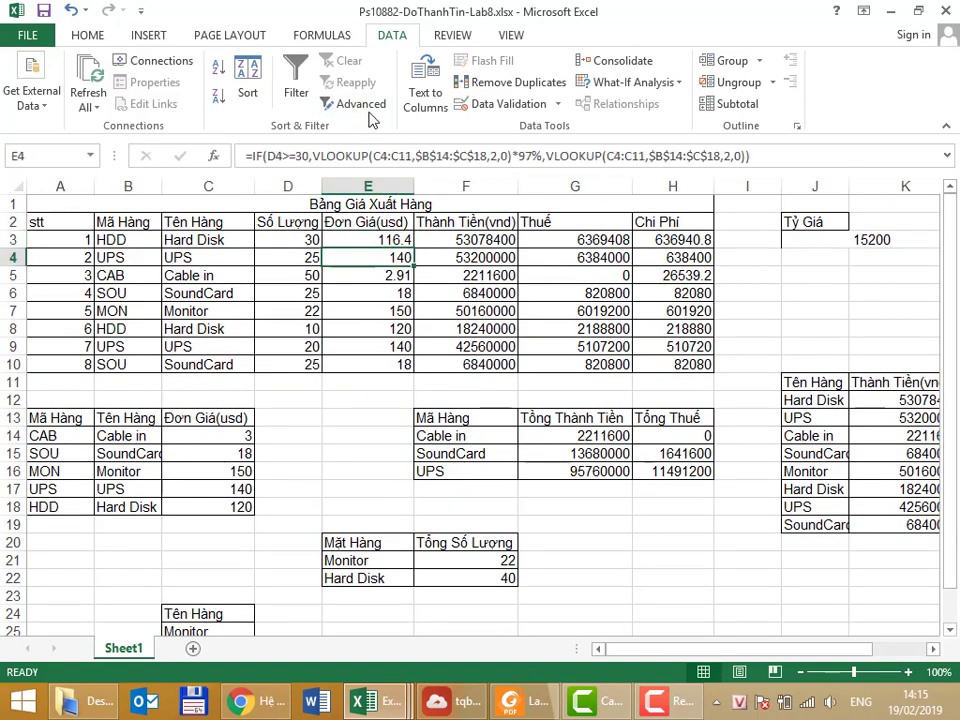
left_click(358, 103)
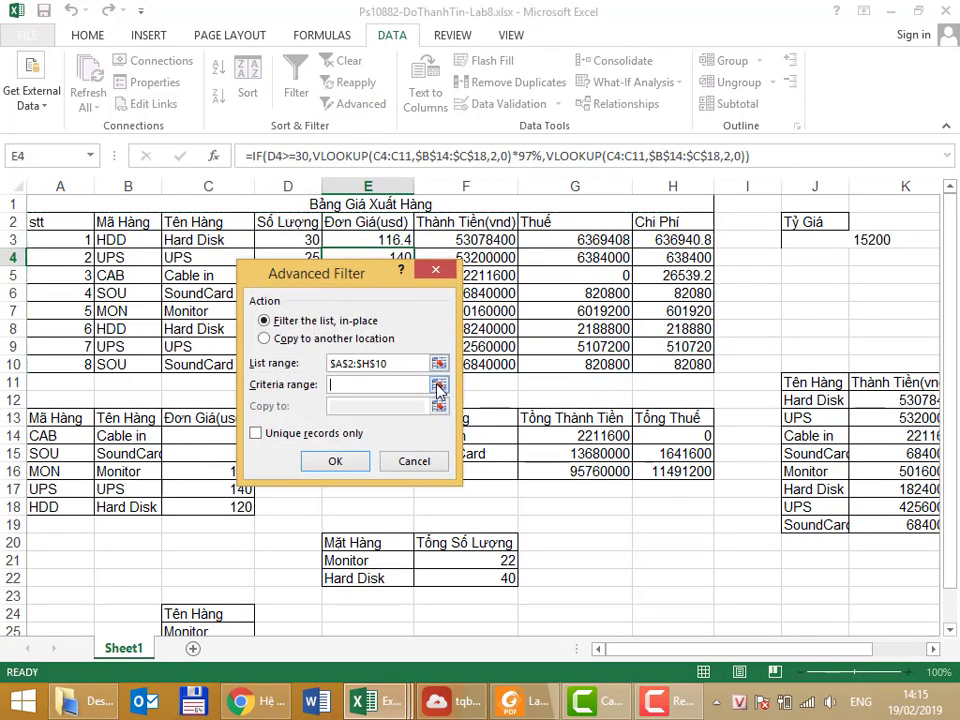
left_click(437, 386)
scroll(400, 450, "down", 3)
left_click(215, 455)
left_click_drag(215, 455, 199, 489)
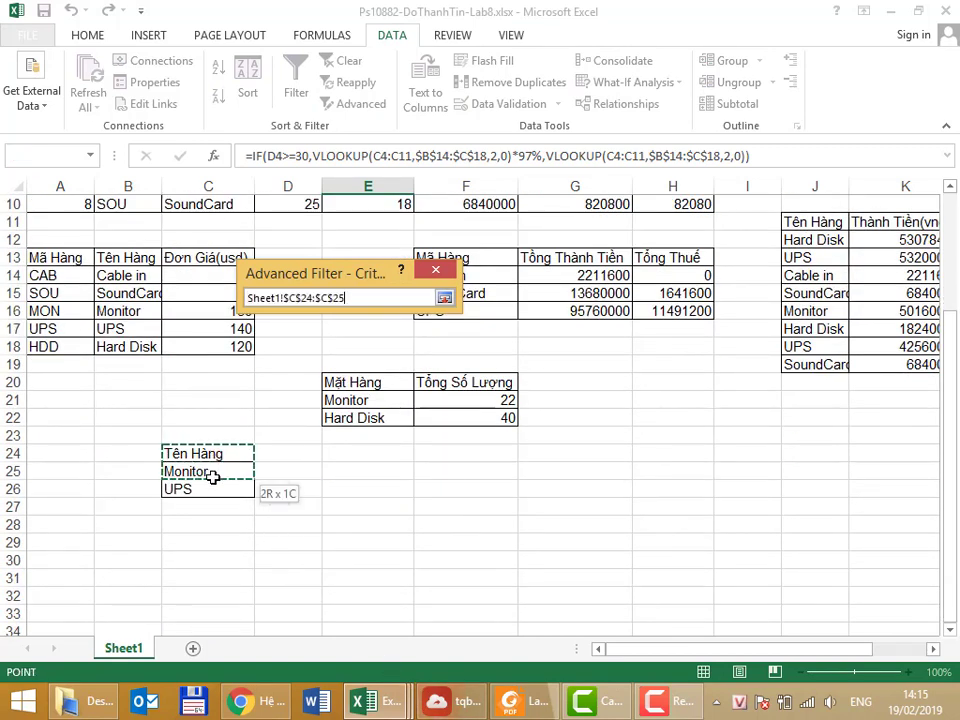
left_click(444, 297)
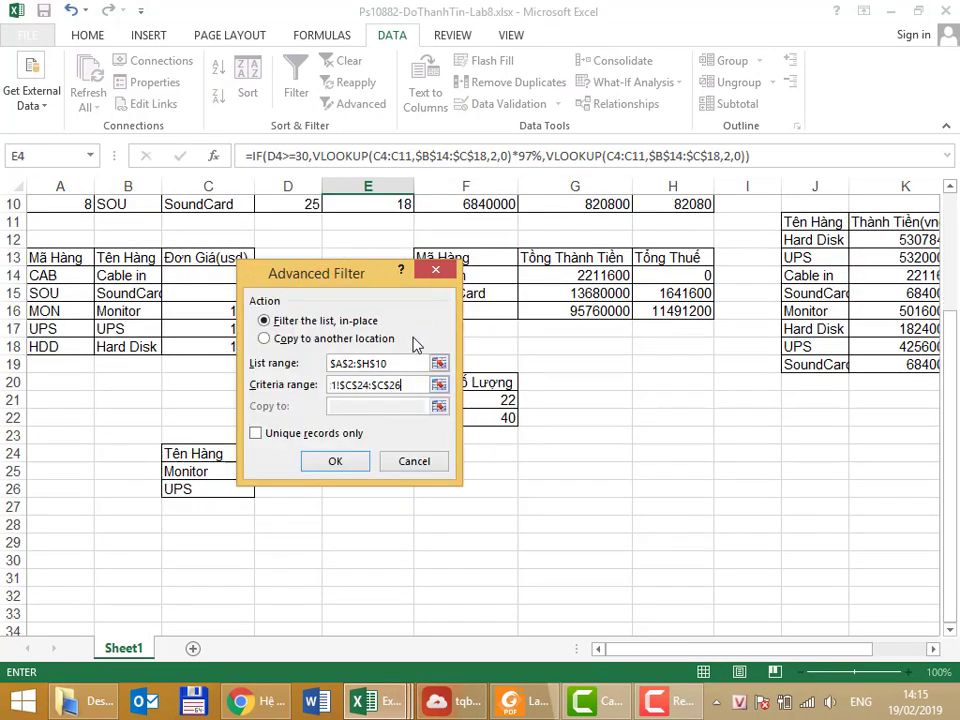
left_click(332, 462)
scroll(326, 456, "up", 3)
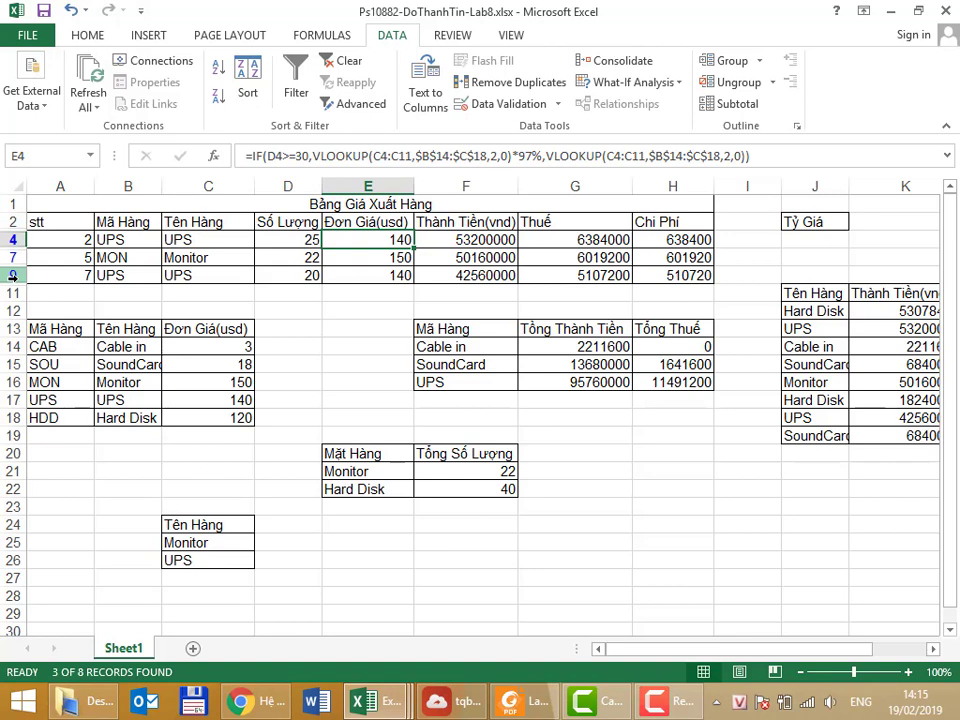
key("ctrl+z")
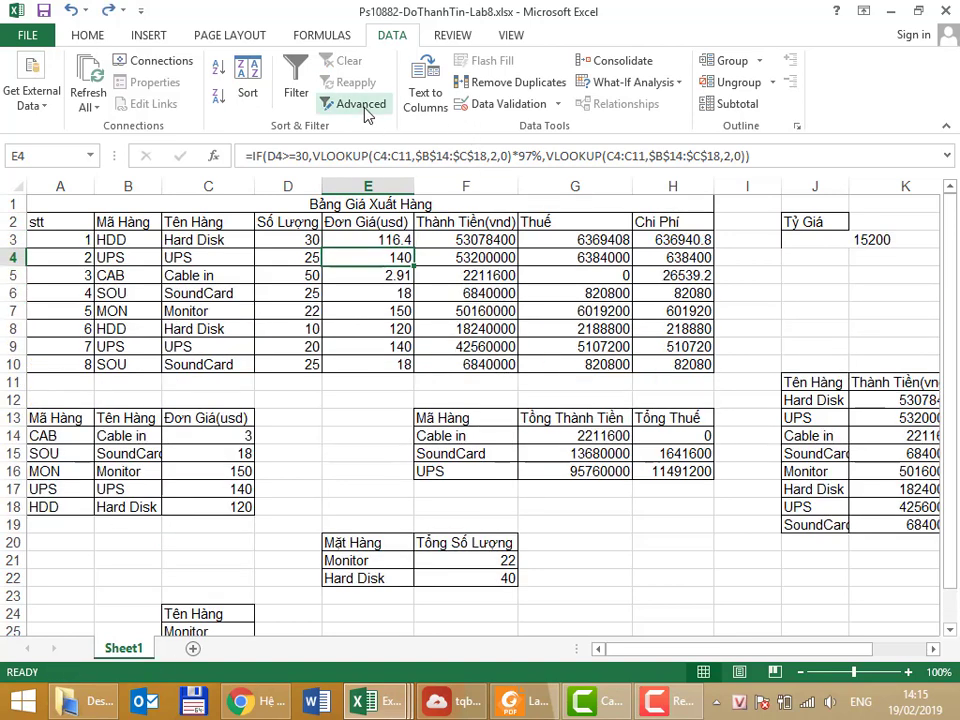
Step: Run Advanced Filter with criteria C24:C26, copying matching rows to A29
left_click(367, 113)
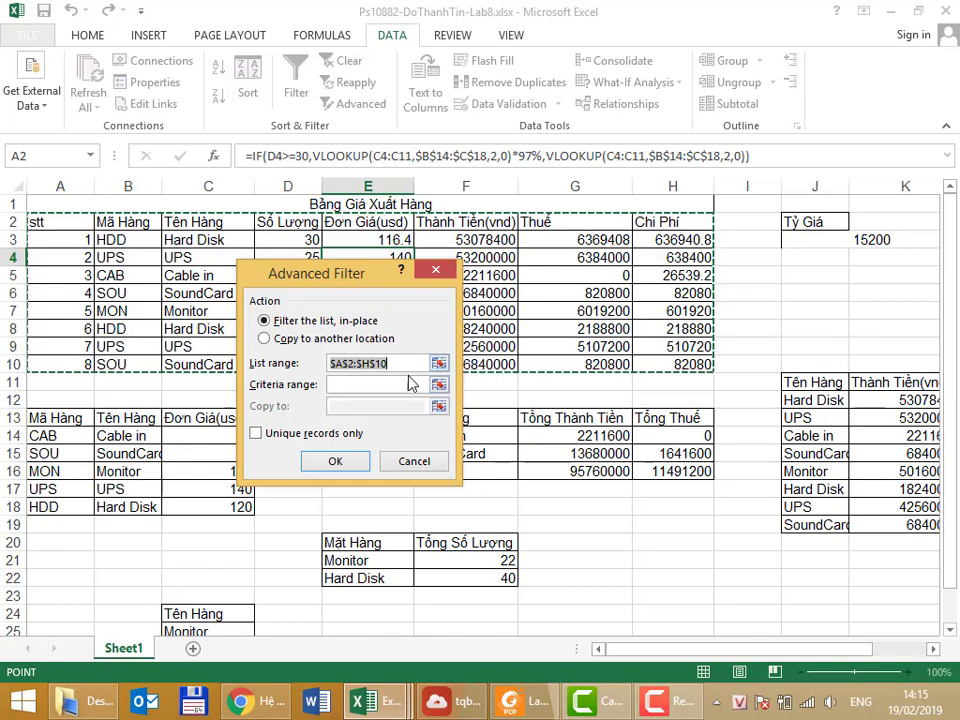
left_click(439, 384)
scroll(240, 585, "down", 2)
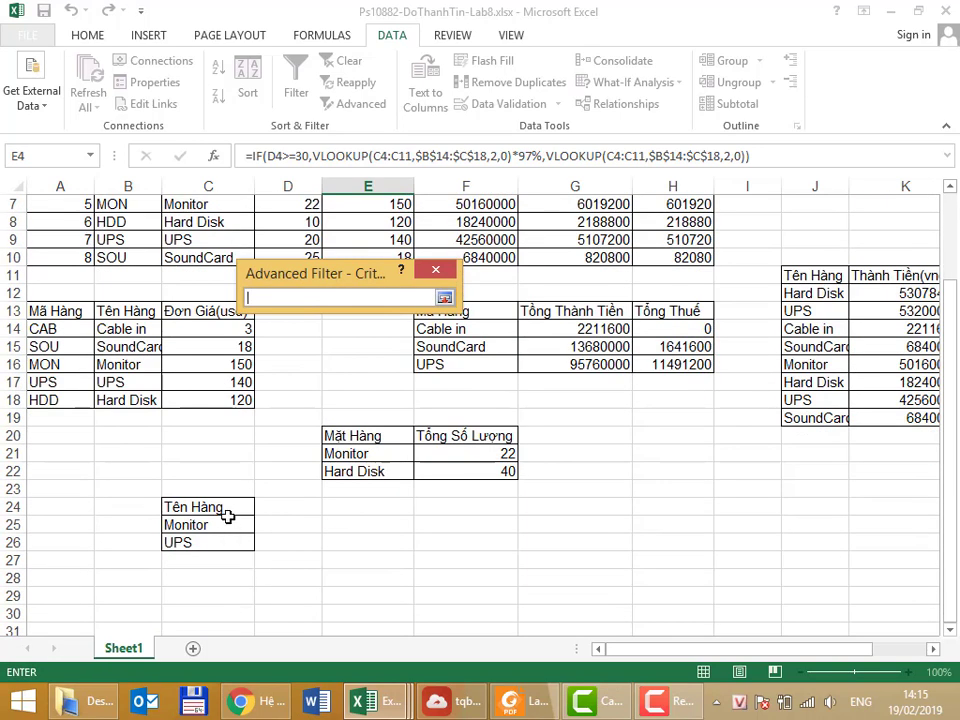
left_click_drag(228, 516, 197, 542)
left_click(444, 297)
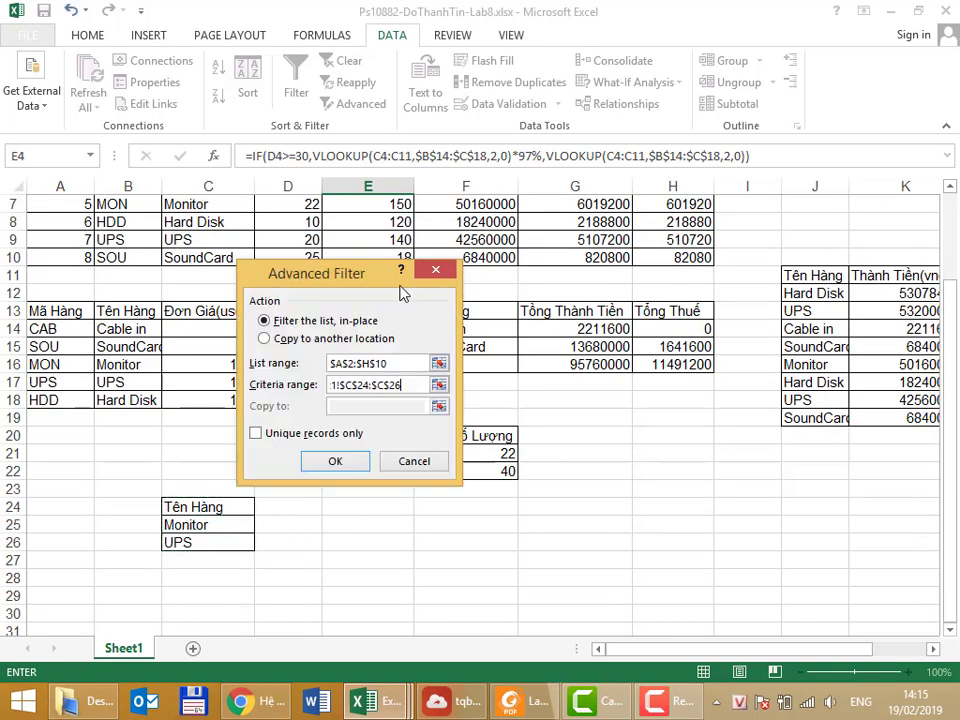
left_click(282, 340)
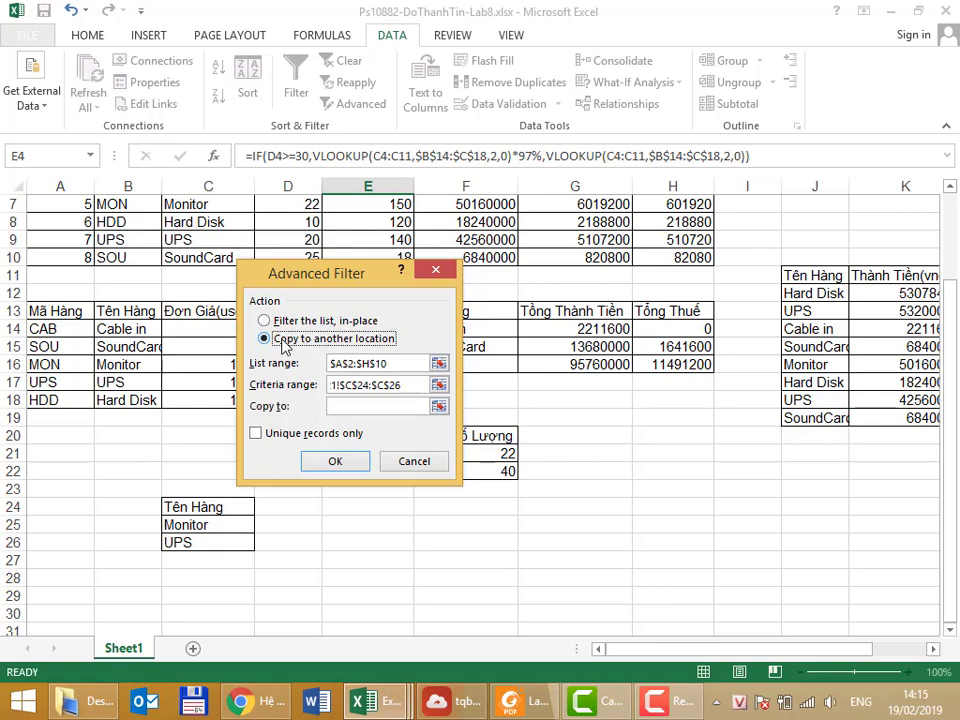
left_click(439, 406)
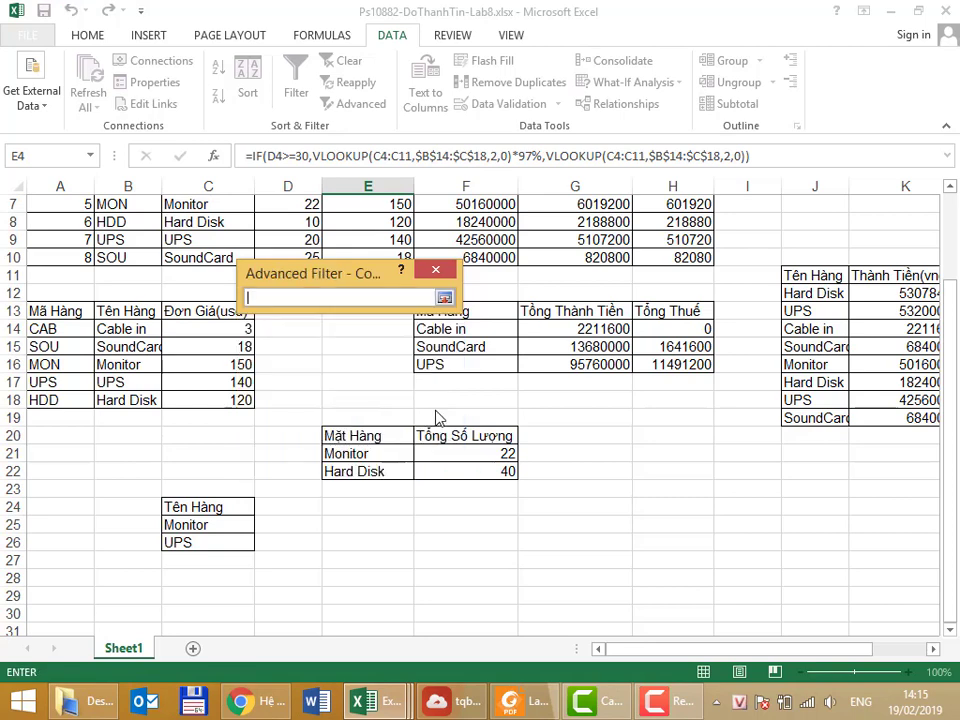
left_click(71, 594)
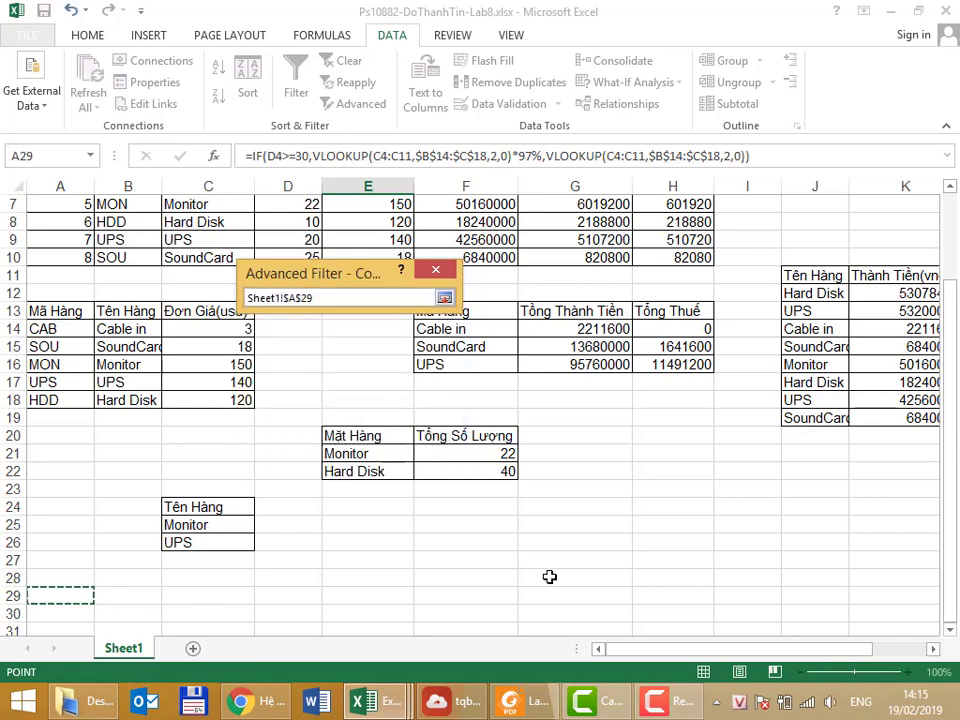
left_click(444, 298)
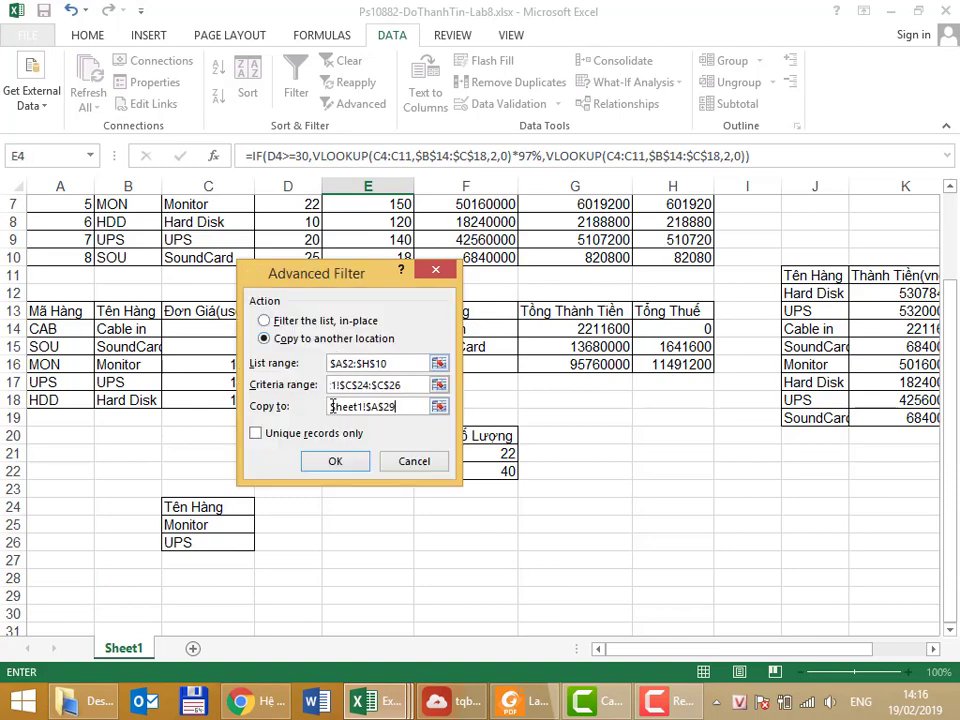
left_click(328, 460)
Step: Review the copied UPS, Monitor and UPS records in A29:H32
scroll(326, 461, "up", 1)
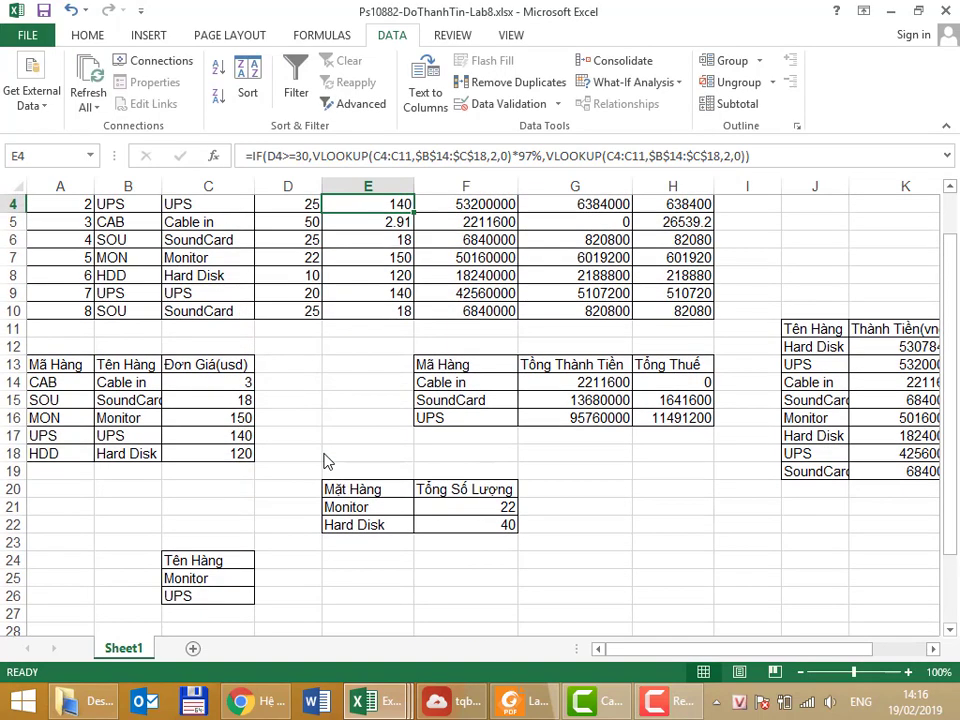
scroll(324, 453, "down", 3)
scroll(327, 446, "up", 4)
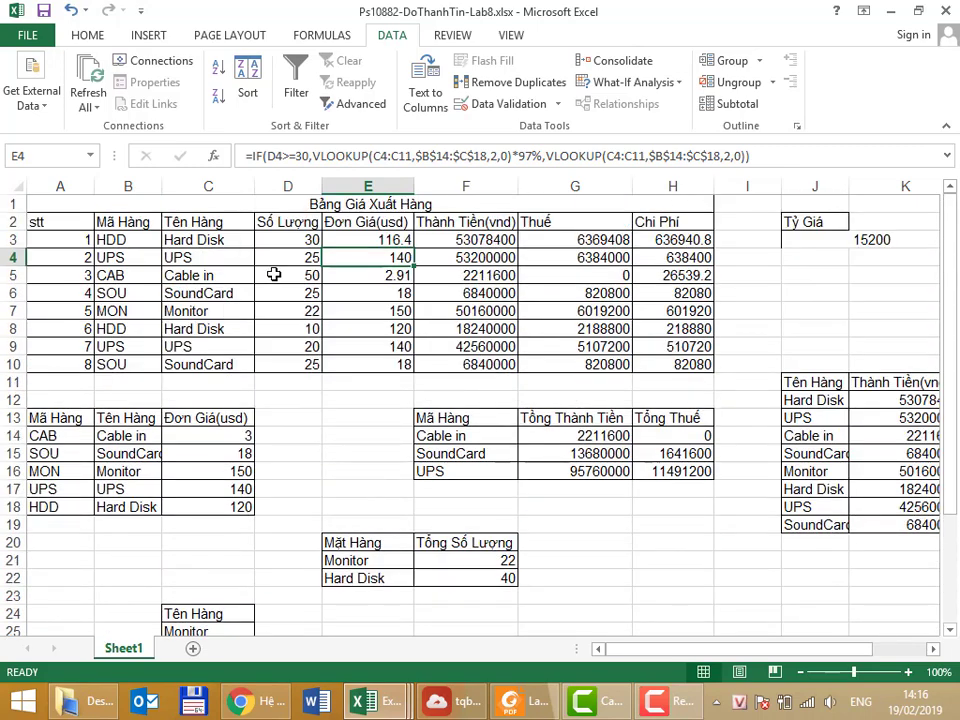
scroll(196, 236, "down", 3)
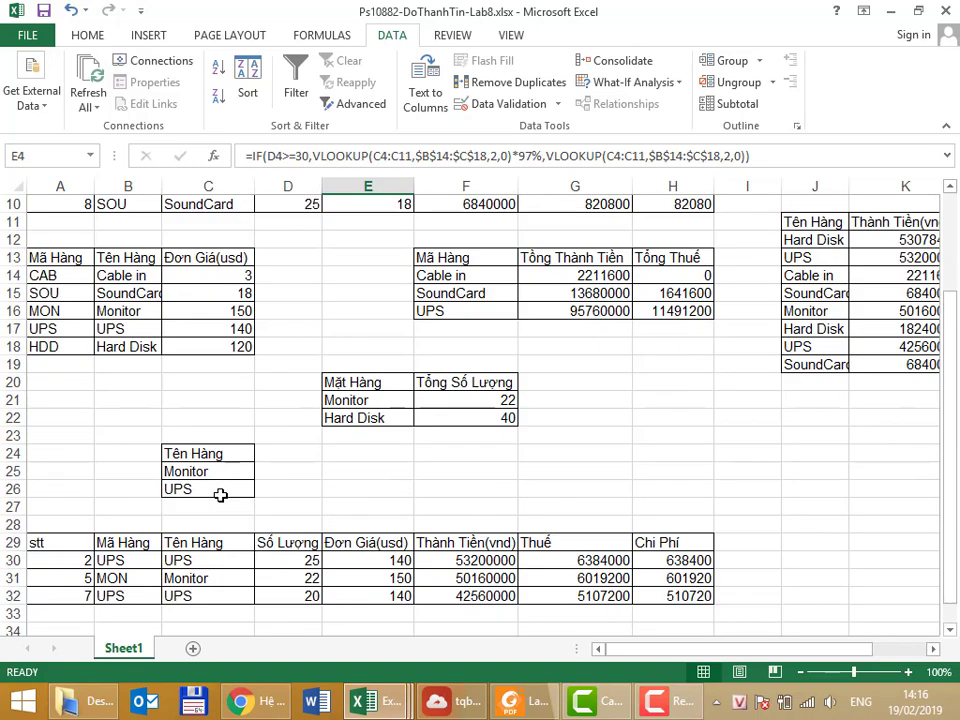
left_click_drag(50, 542, 677, 597)
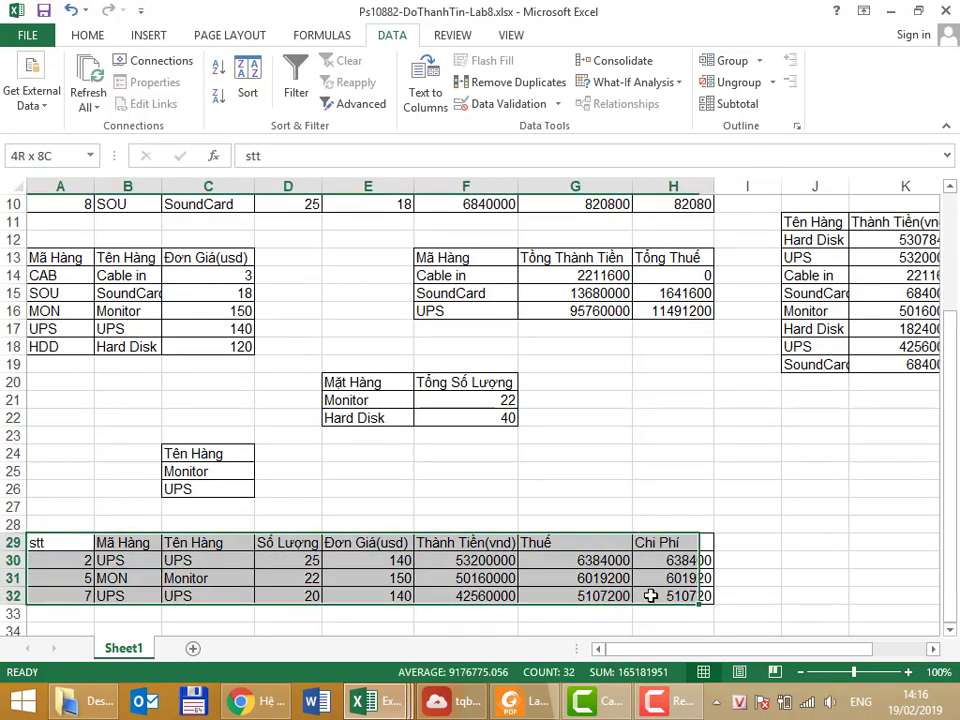
left_click(799, 507)
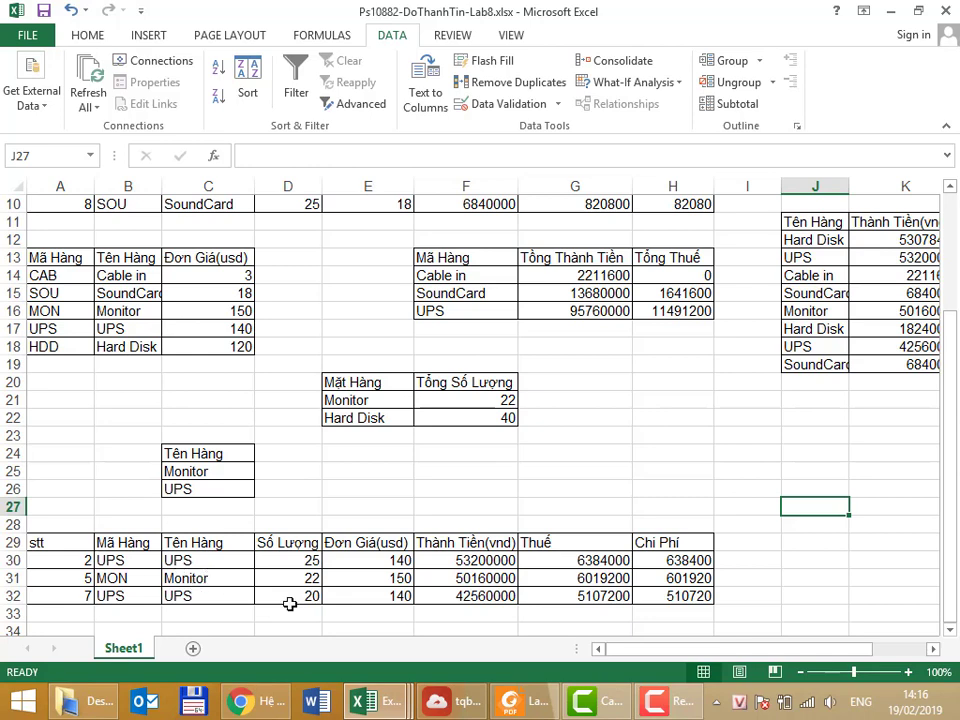
scroll(377, 368, "up", 3)
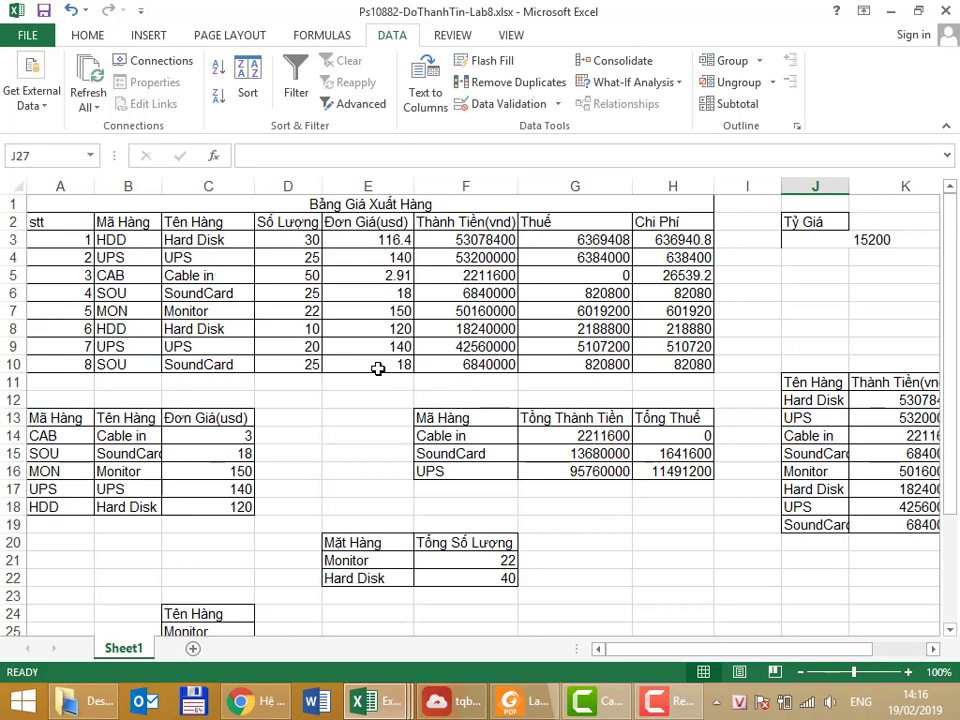
Step: Copy the Số Lượng heading to D24 and enter >=20 in D25
left_click(274, 223)
key("ctrl+c")
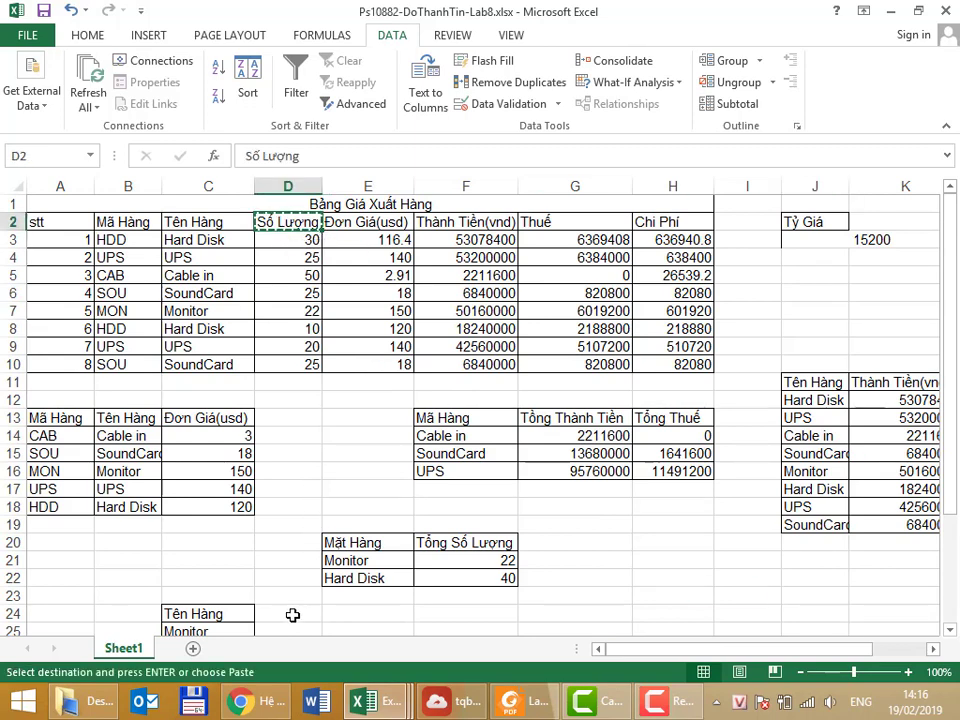
left_click(292, 615)
key("ctrl+v")
scroll(634, 577, "down", 2)
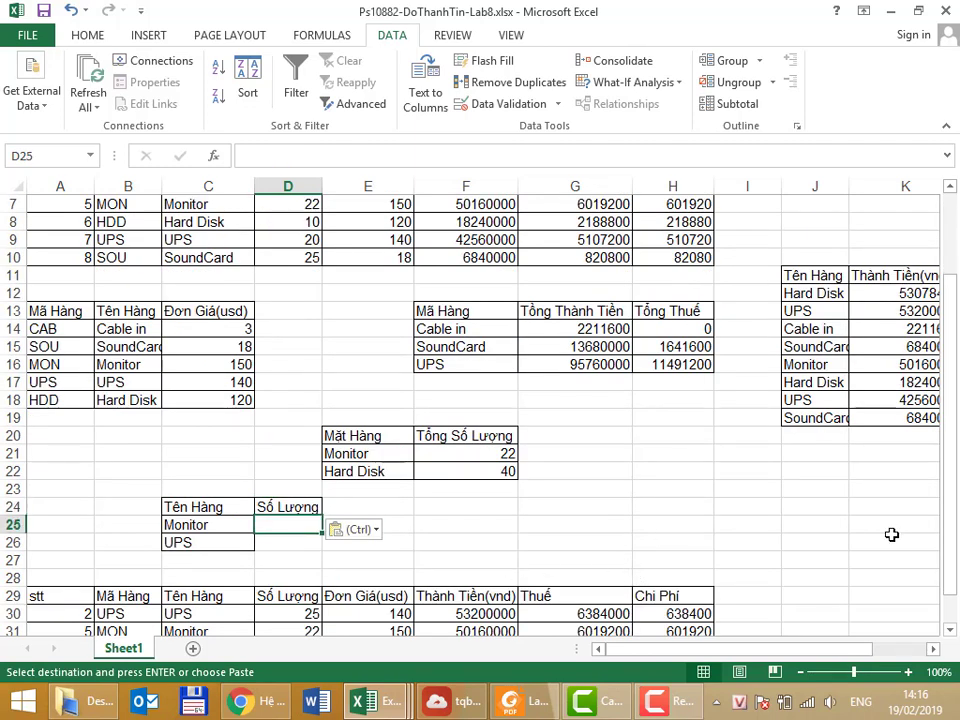
type(">=")
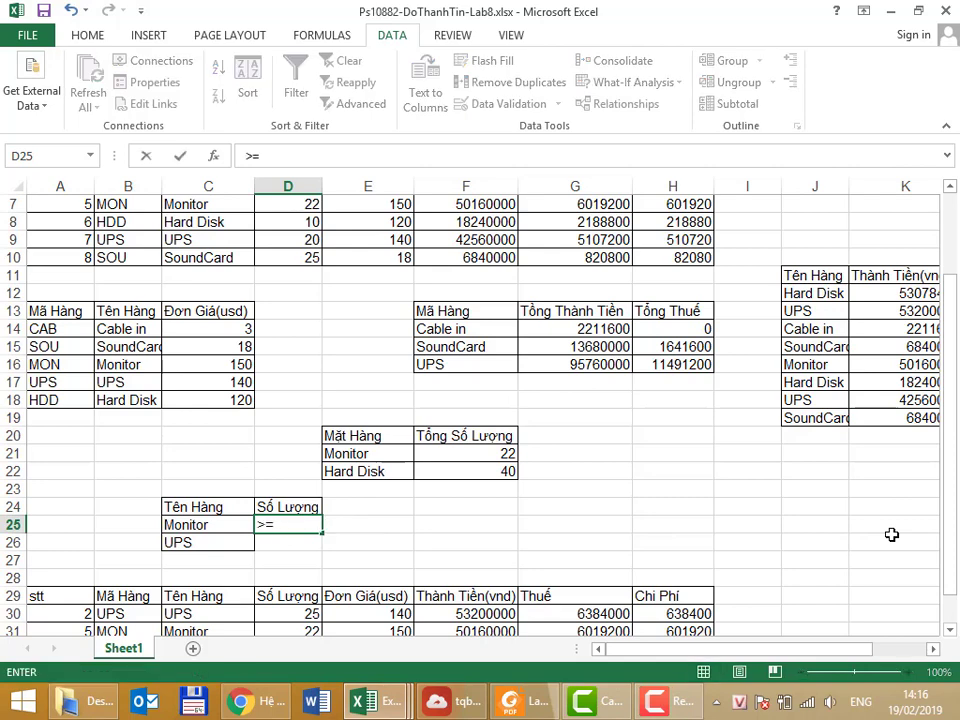
type("20")
key("ctrl+Return")
Step: Add a second Số Lượng heading in E24 and enter <=30 in E25
key("Up")
key("Right")
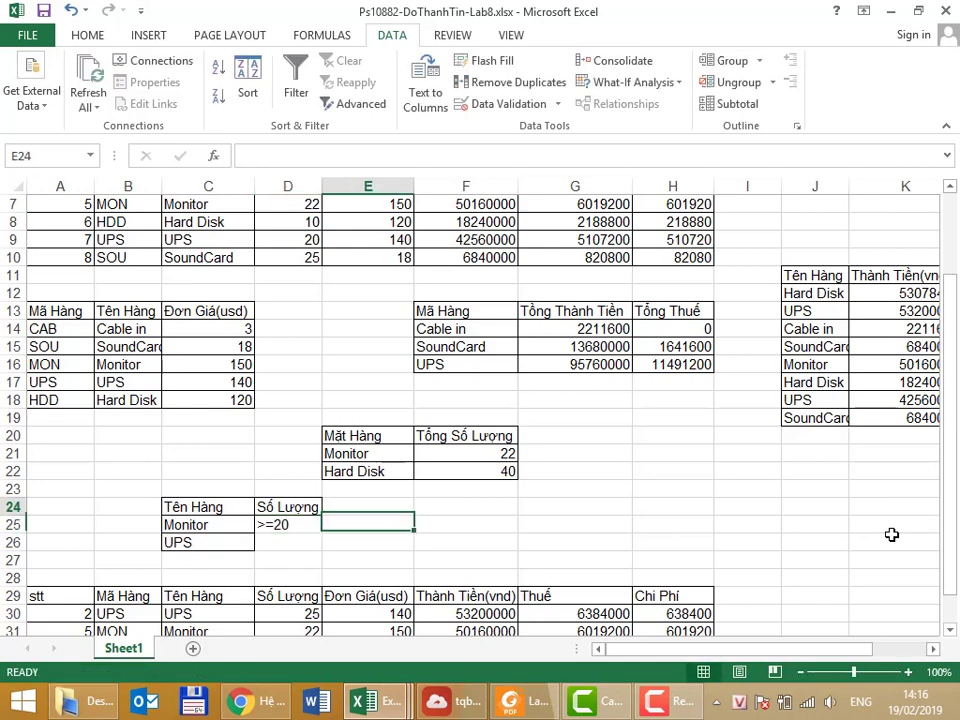
key("Left")
key("ctrl+c")
key("Right")
key("ctrl+v")
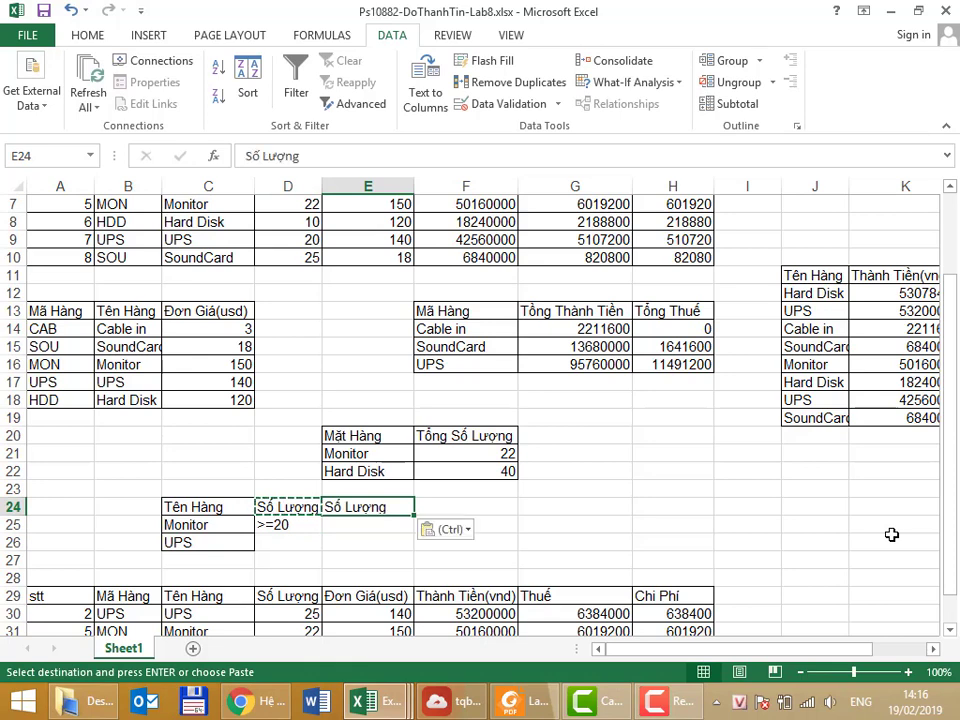
key("Down")
type("<")
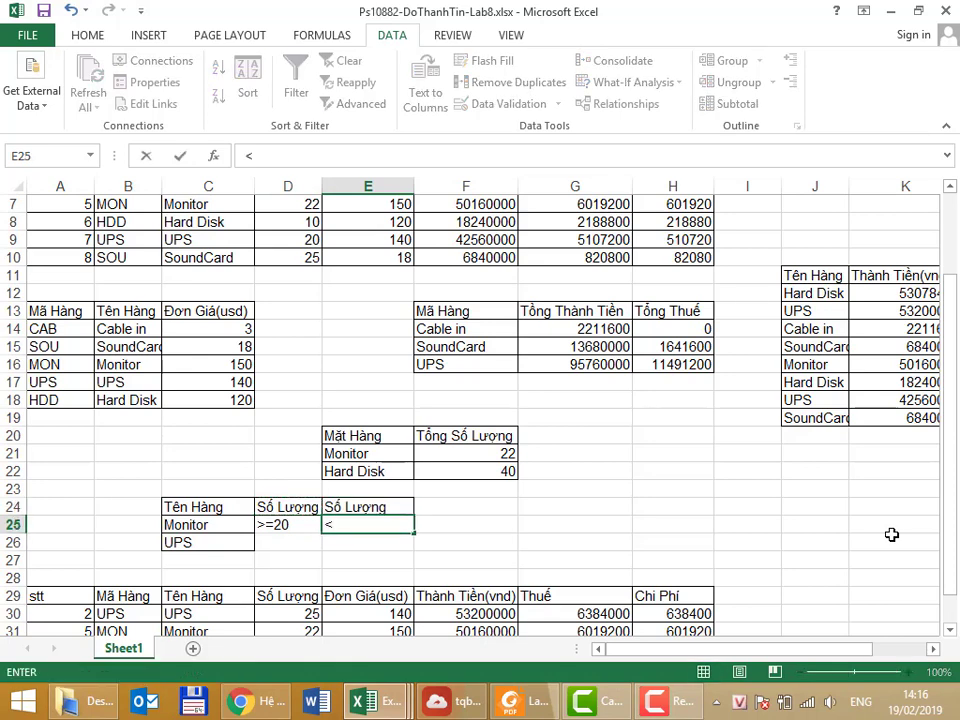
type("=30")
key("Return")
Step: Select the criteria headers together with the Monitor row's quantity conditions
key("Up")
key("Left")
key("shift+Right")
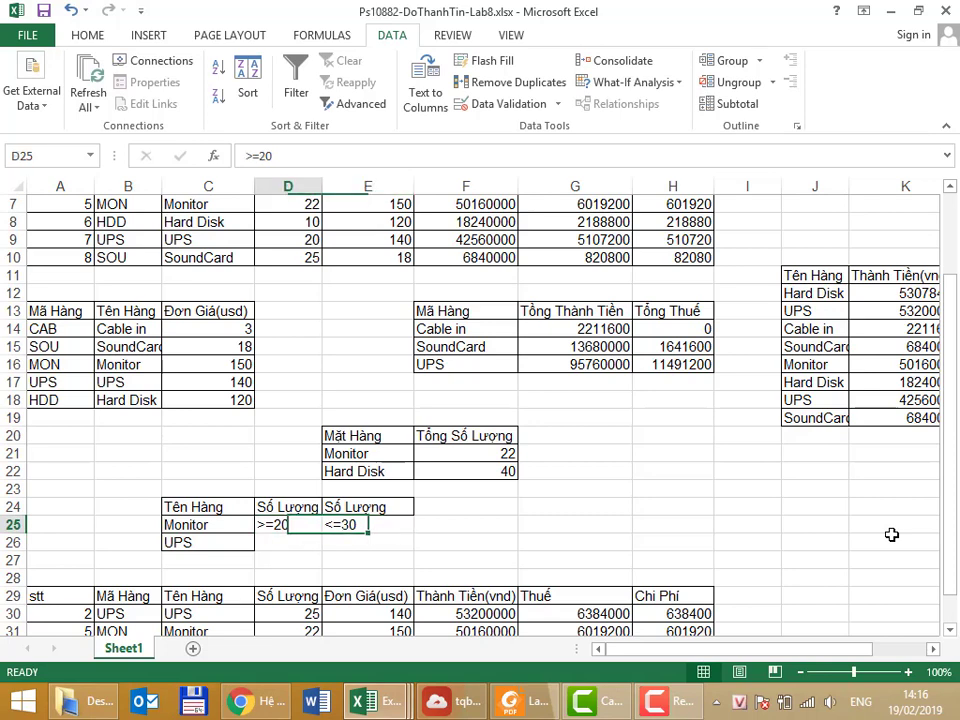
key("Up")
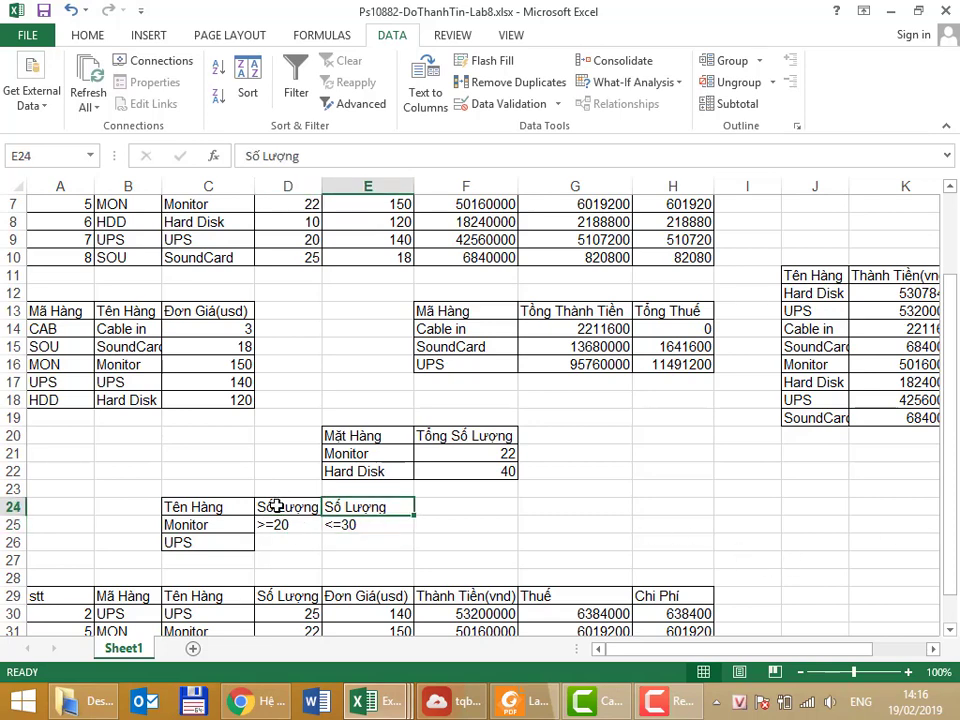
left_click_drag(276, 507, 332, 518)
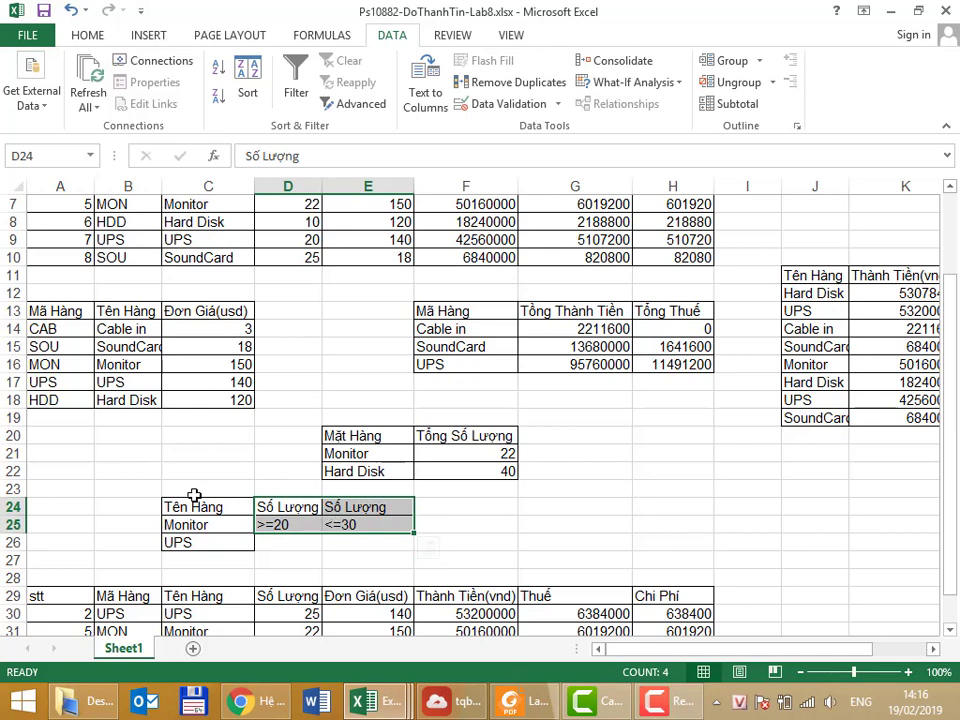
left_click_drag(193, 507, 193, 540)
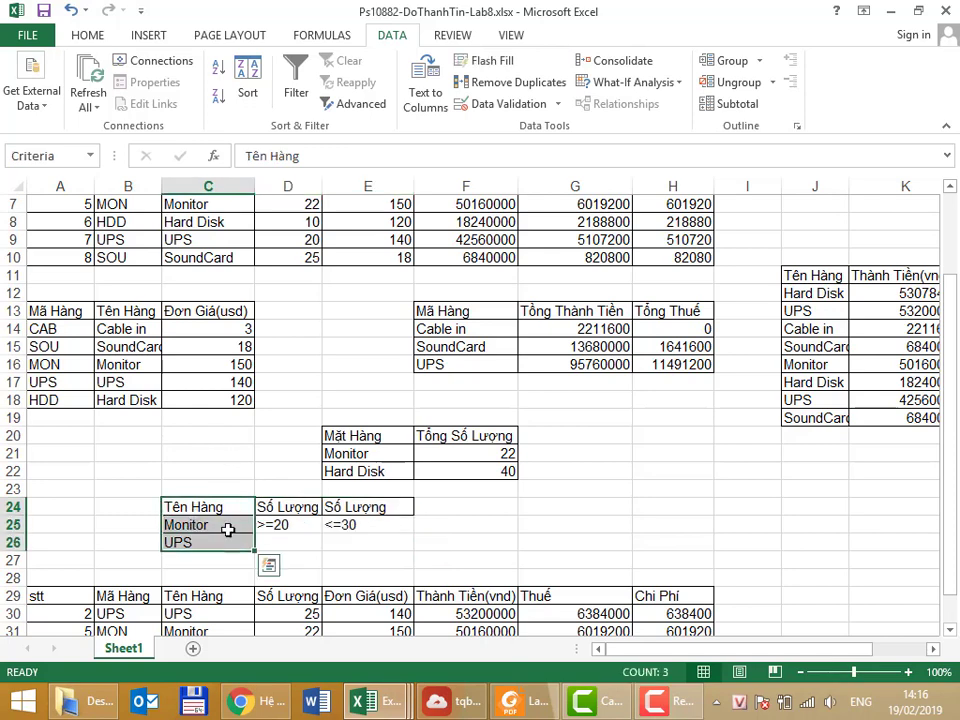
left_click_drag(302, 509, 396, 516)
left_click(435, 522)
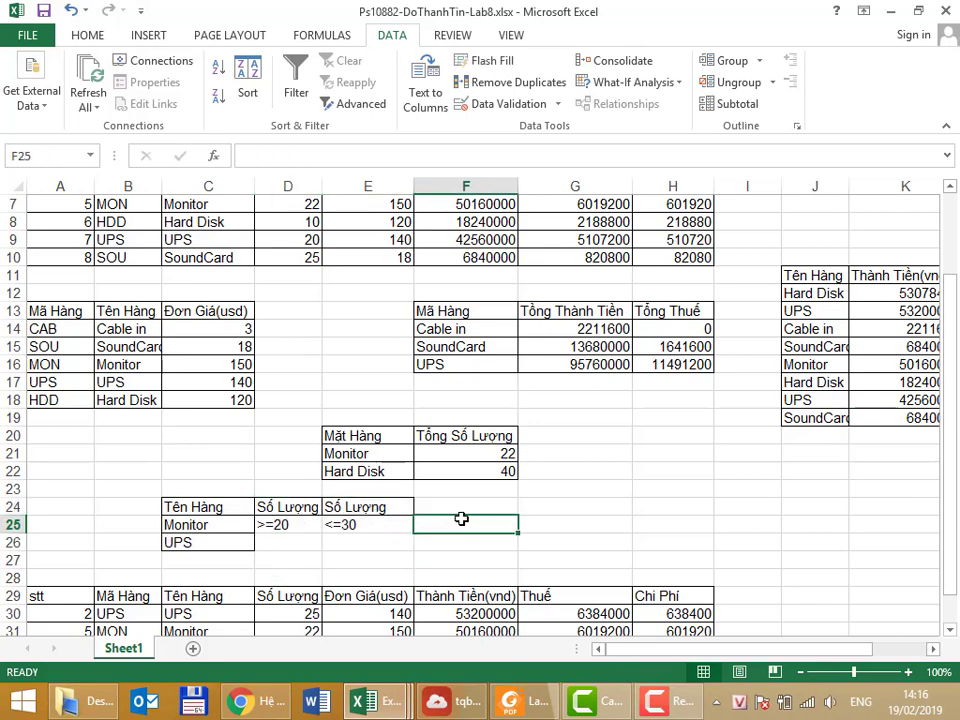
mouse_move(171, 507)
left_mouse_down()
mouse_move(329, 524)
mouse_move(405, 516)
left_mouse_up()
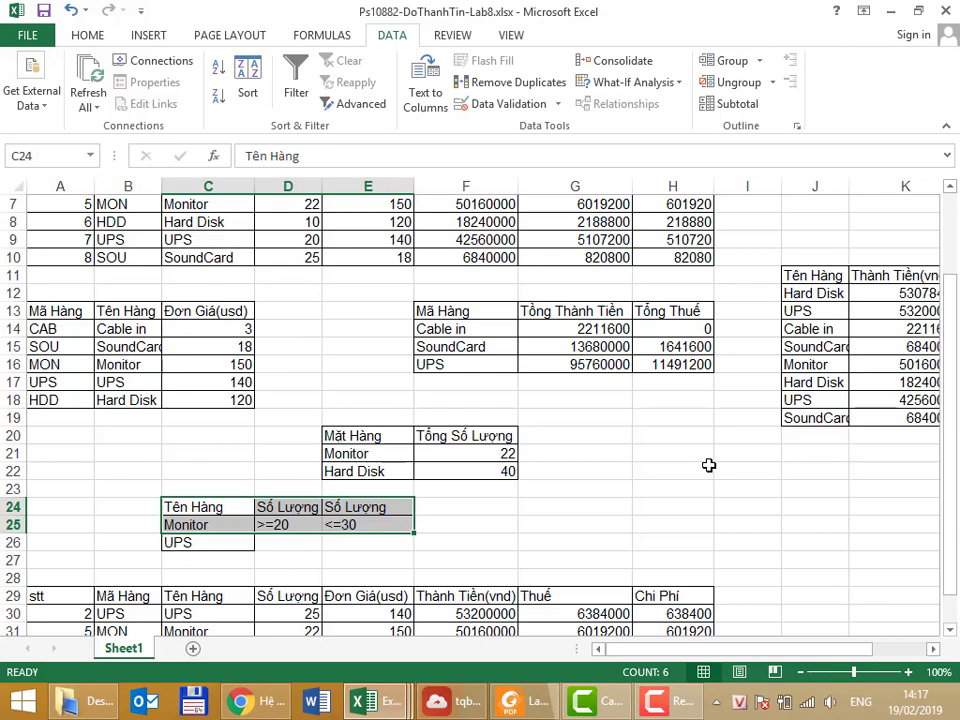
Step: Paste the >=20 and <=30 conditions into the UPS row and verify them
left_click(294, 544)
left_click_drag(300, 541, 351, 540)
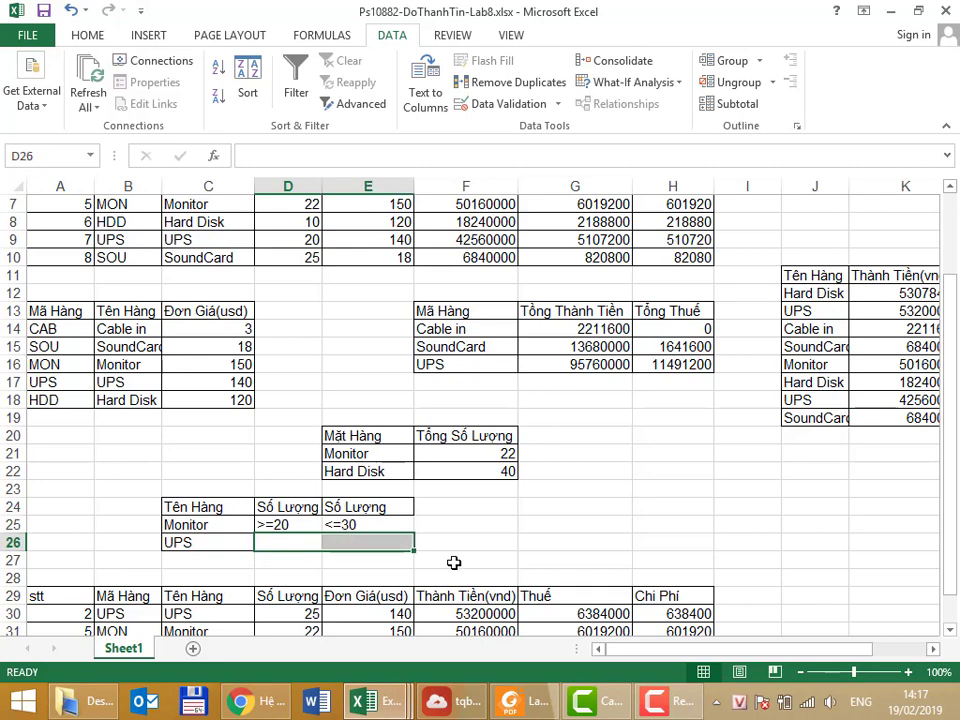
key("ctrl+v")
left_click(335, 541)
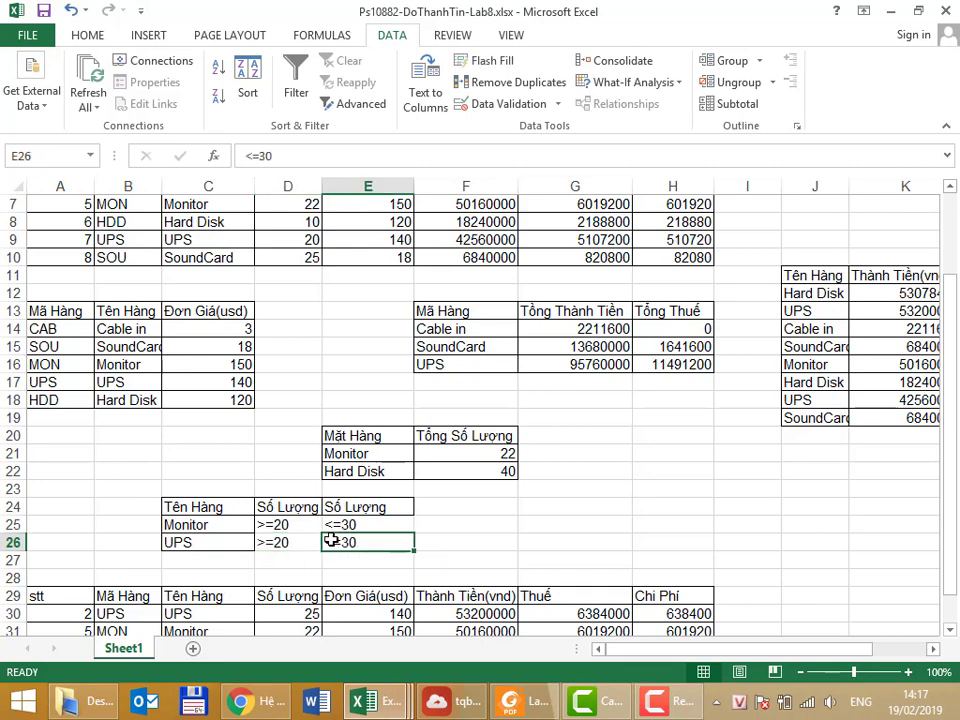
left_click_drag(208, 523, 347, 521)
key("ctrl+v")
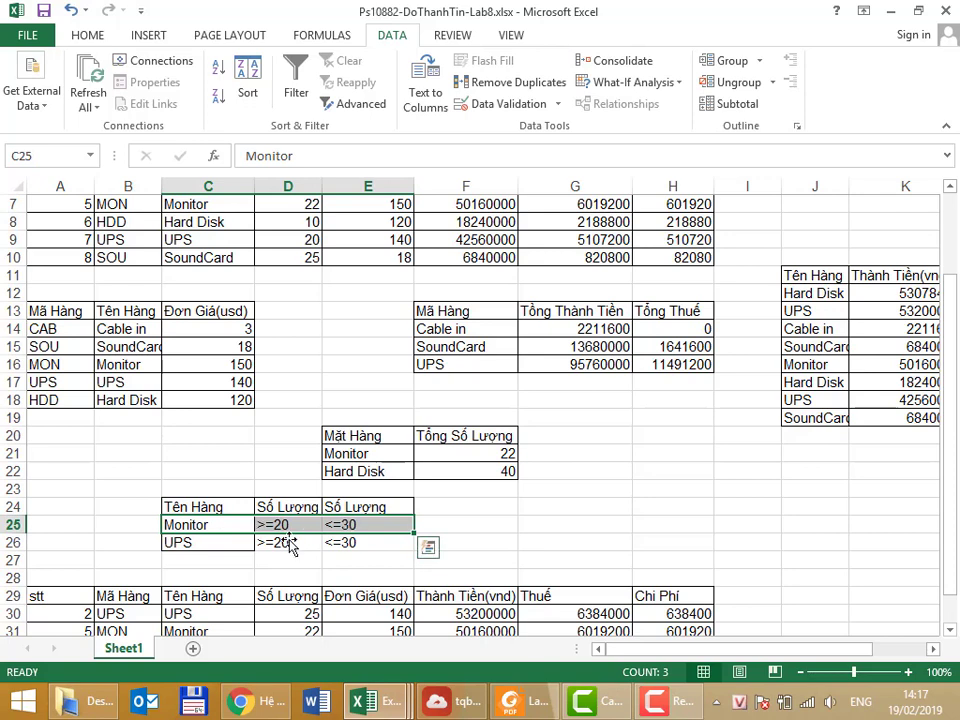
left_click(210, 546)
left_click(280, 543)
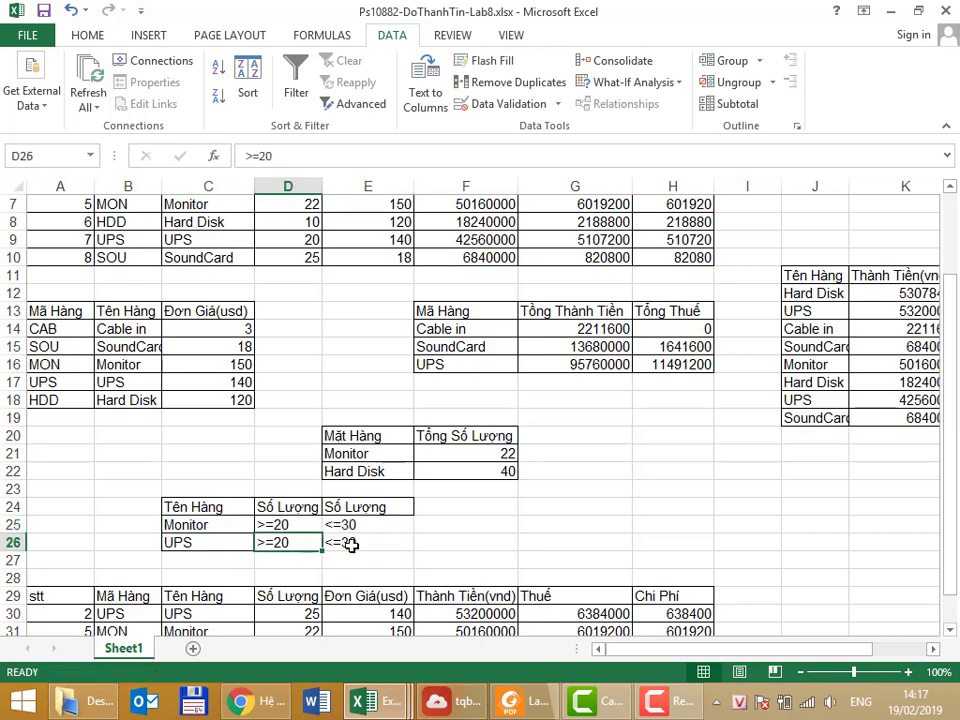
left_click(349, 542)
scroll(351, 543, "up", 2)
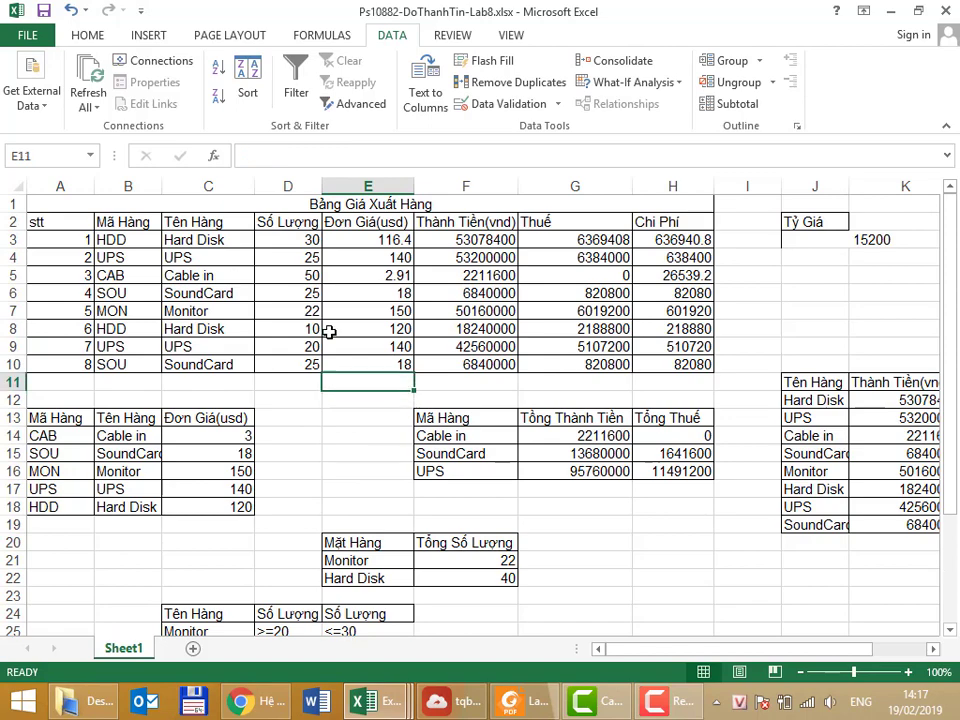
Step: Set Advanced Filter to copy to another location, with criteria C24:E26 and destination A34
left_click(332, 328)
left_click(351, 106)
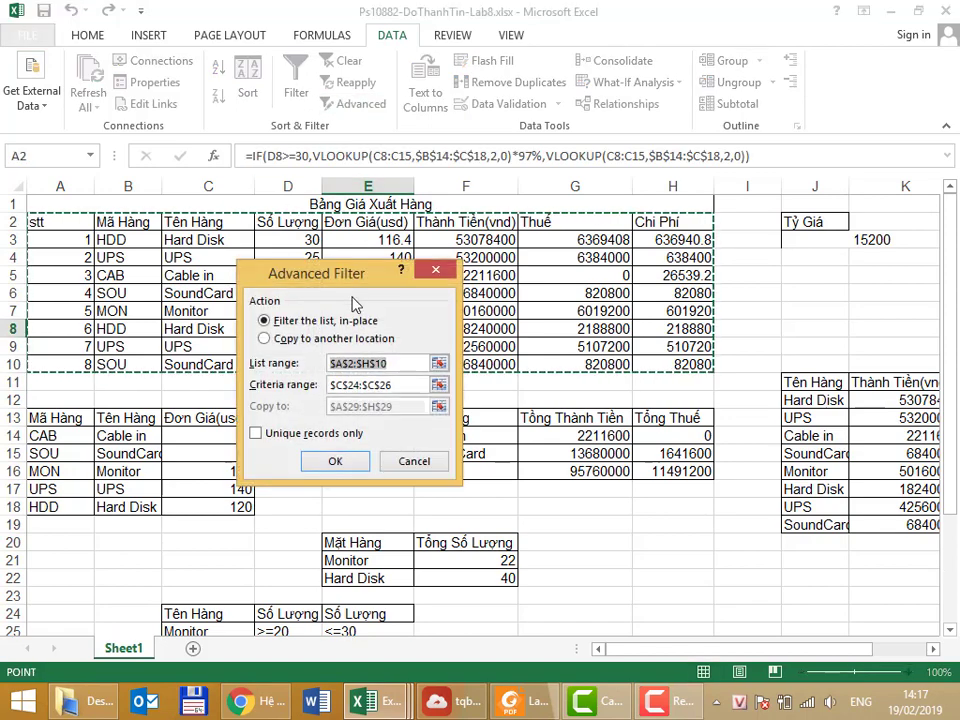
left_click(275, 338)
left_click(438, 385)
scroll(300, 450, "down", 2)
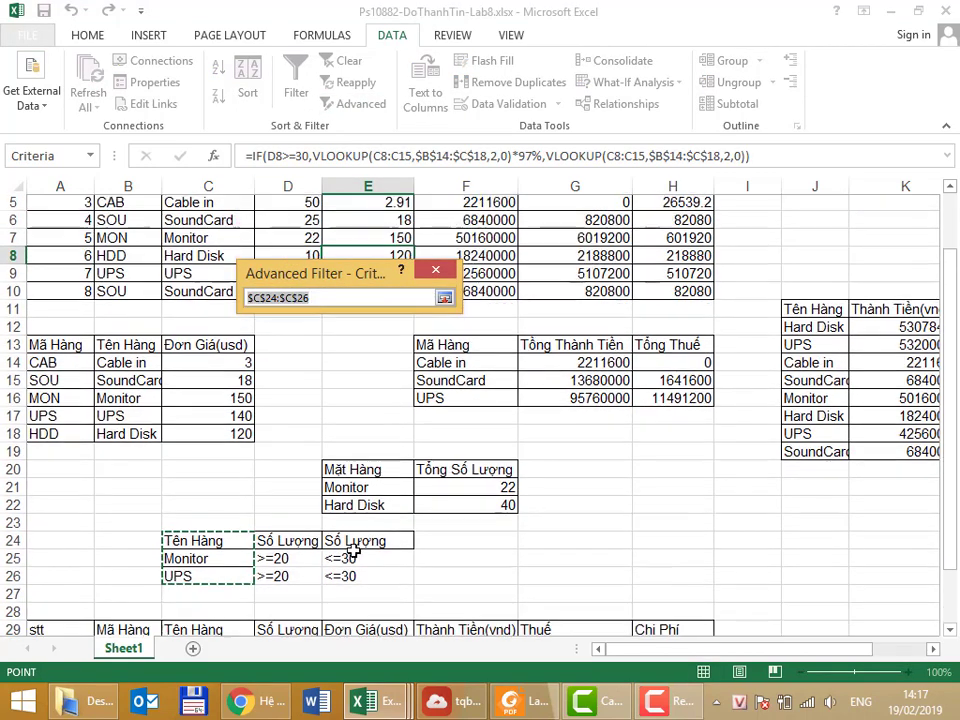
mouse_move(242, 524)
left_mouse_down()
mouse_move(349, 542)
mouse_move(360, 556)
left_mouse_up()
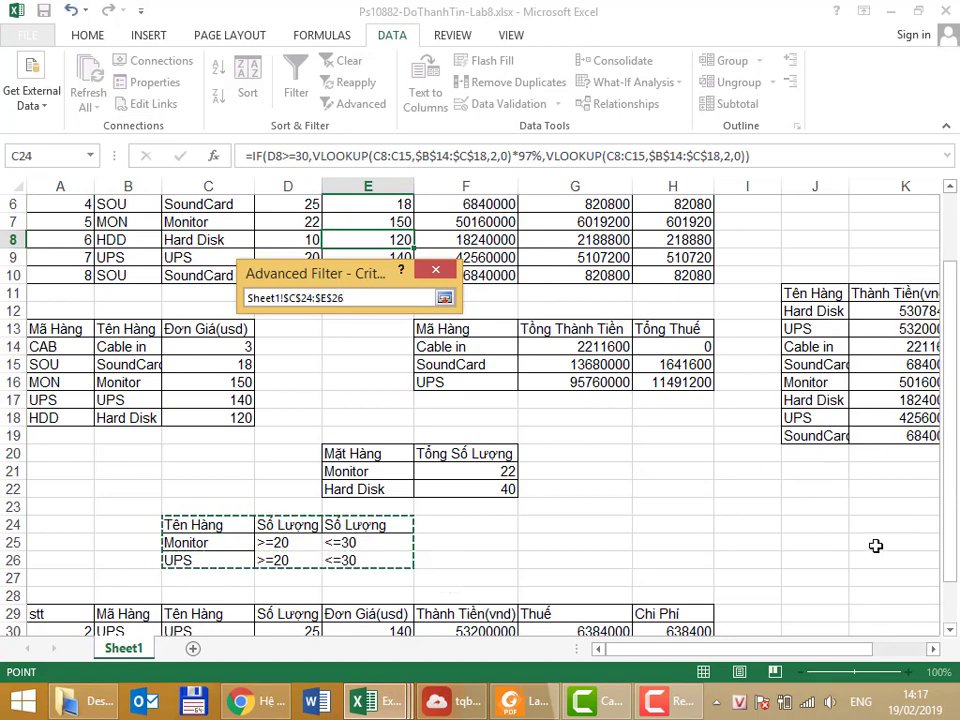
left_click(444, 297)
left_click(438, 406)
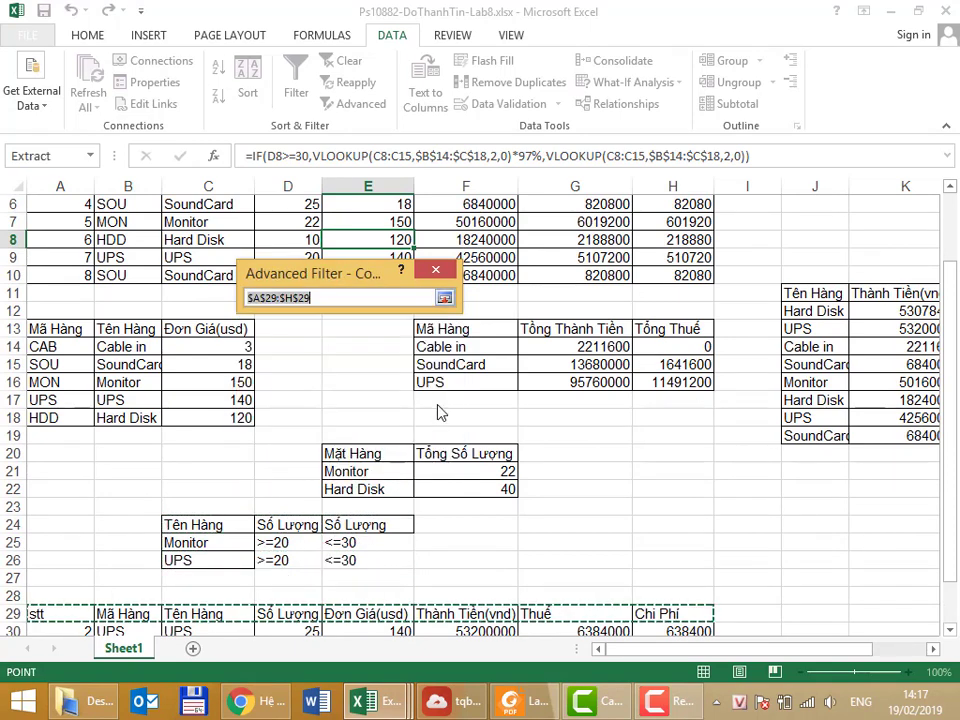
scroll(400, 440, "down", 4)
left_click(60, 488)
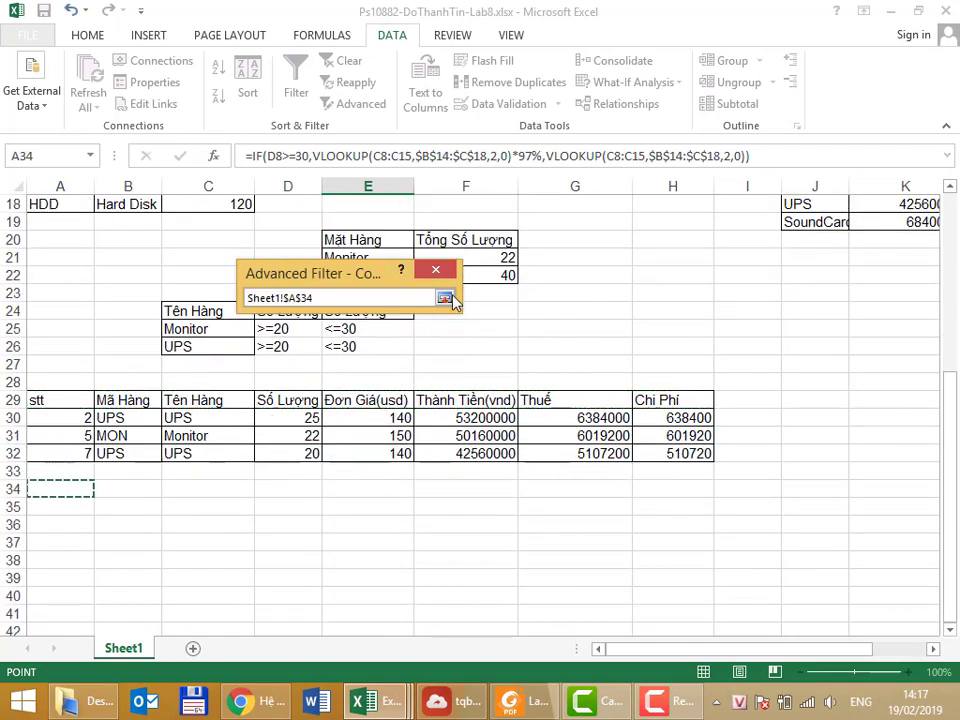
left_click(444, 297)
left_click(335, 461)
scroll(608, 478, "up", 3)
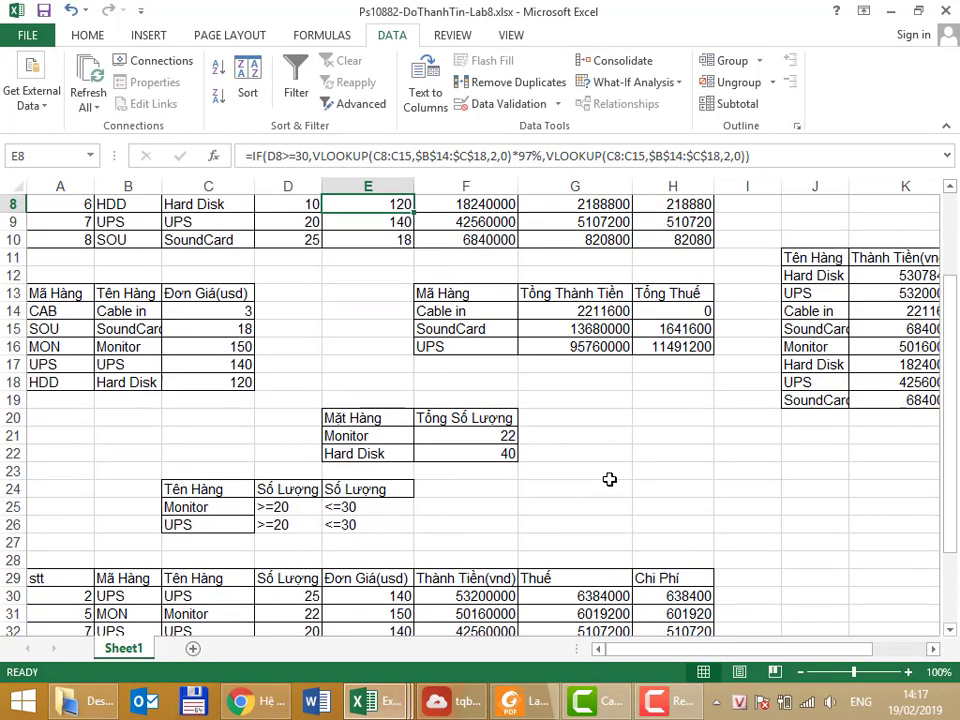
scroll(608, 477, "down", 3)
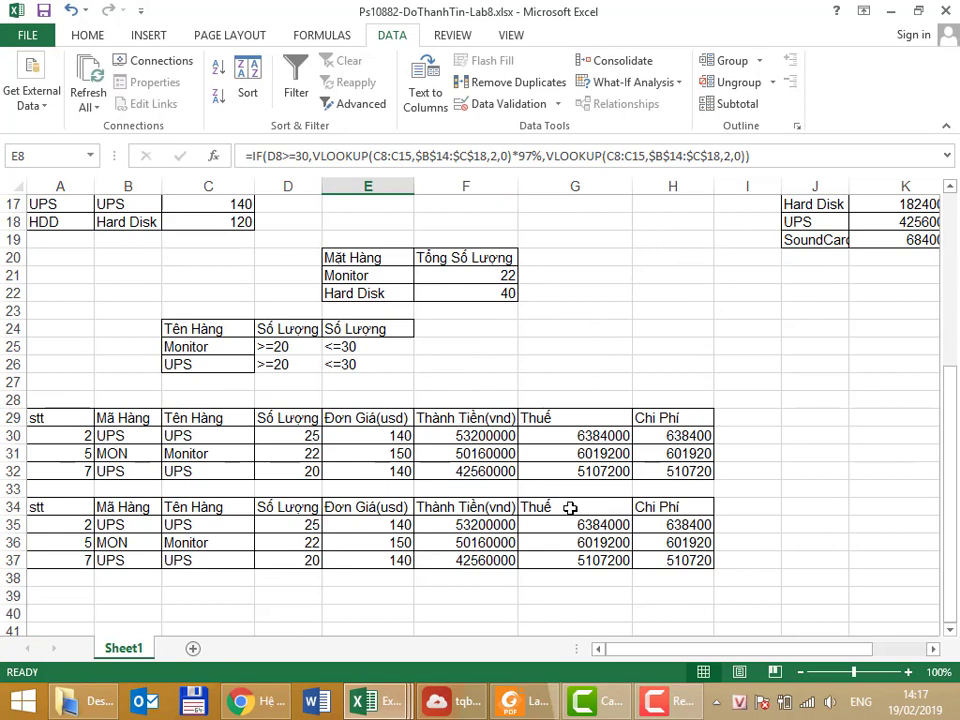
scroll(569, 508, "up", 5)
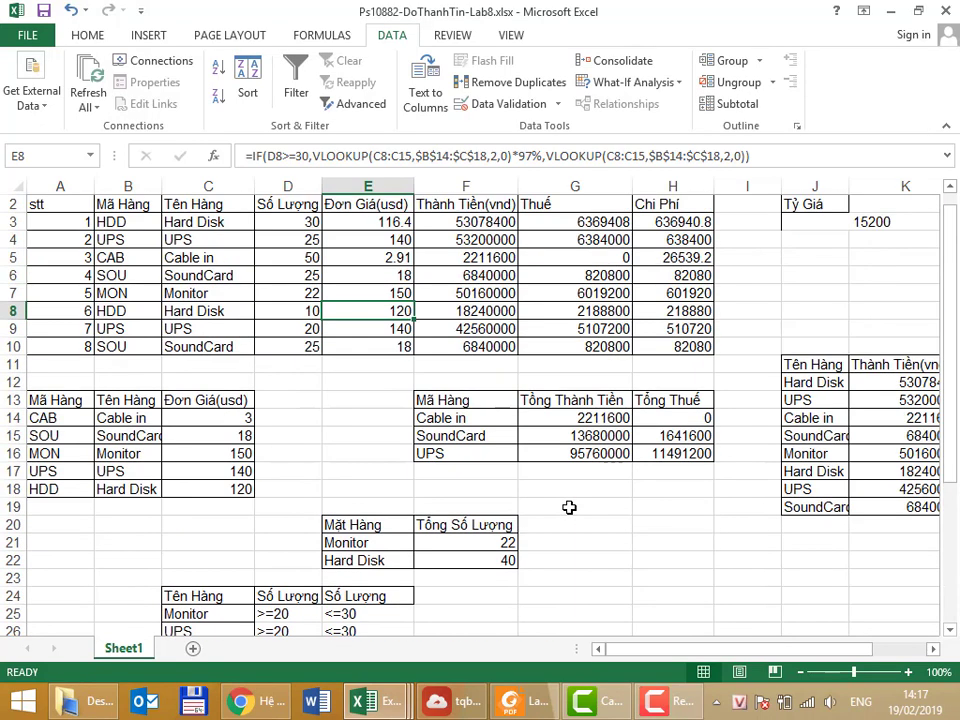
left_click(284, 330)
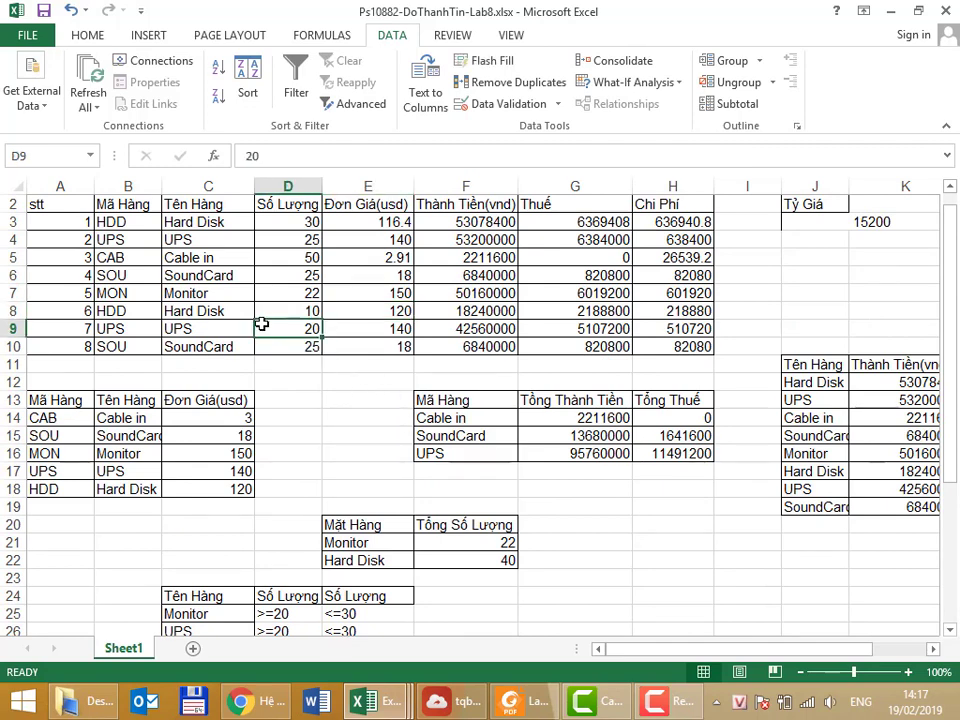
type("40")
left_click(629, 527)
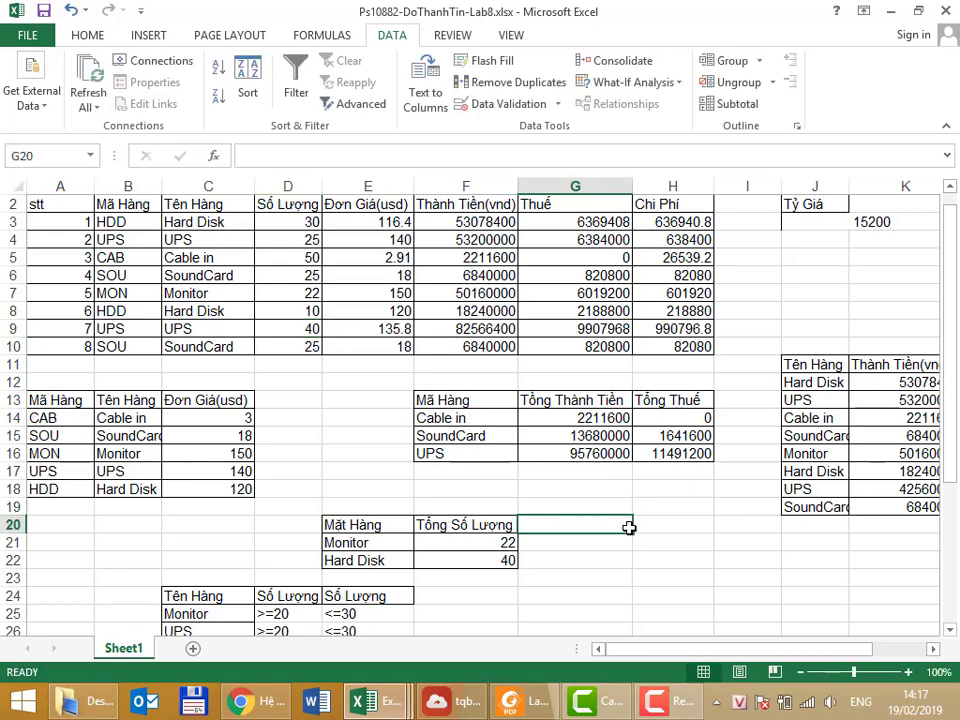
scroll(629, 525, "down", 3)
scroll(632, 495, "down", 2)
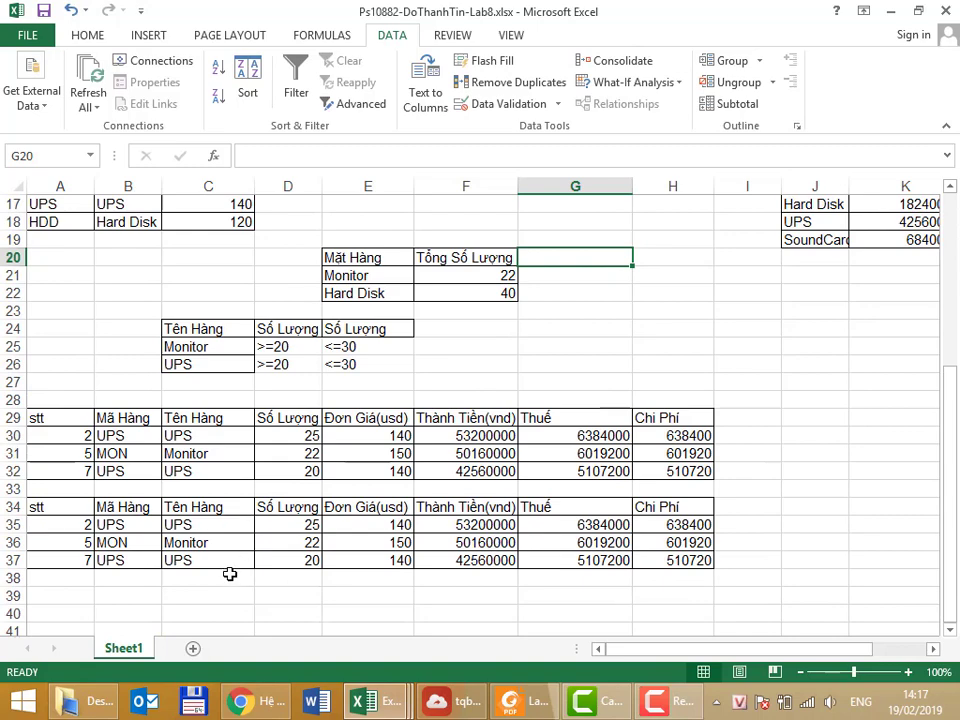
scroll(279, 536, "up", 1)
scroll(306, 300, "up", 3)
Step: Run Advanced Filter with the Monitor/UPS quantity criteria, copying matching rows to A39
left_click(300, 240)
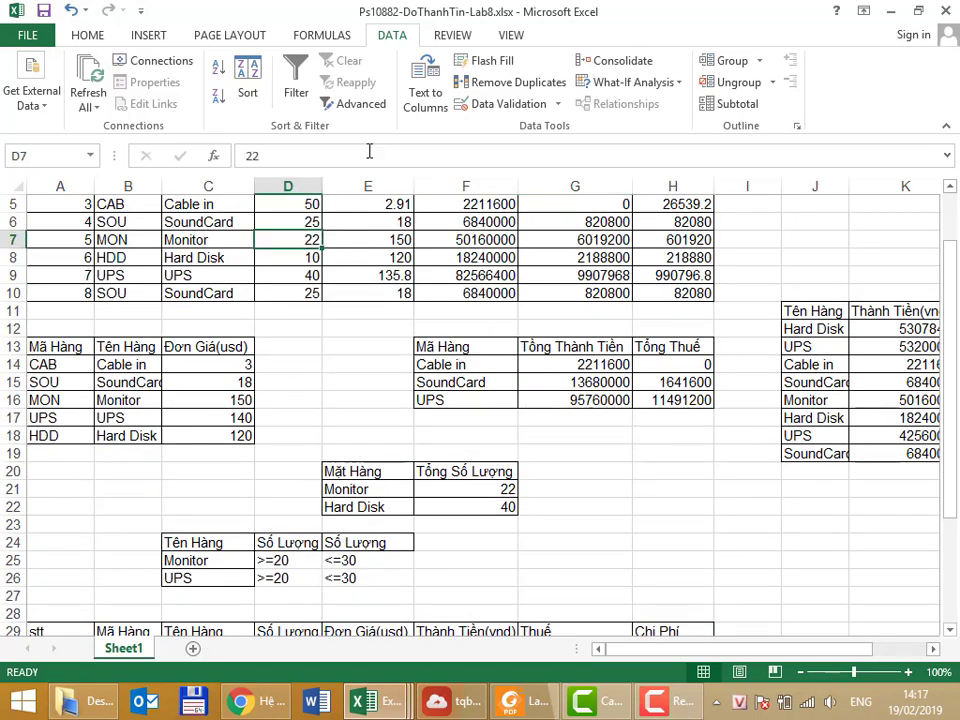
left_click(369, 106)
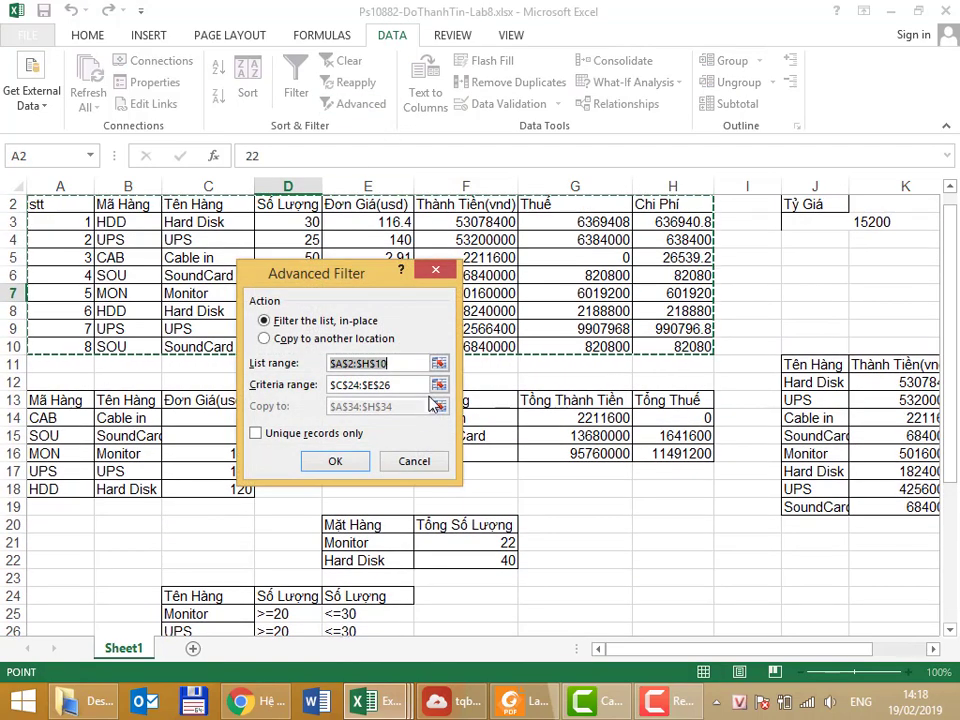
left_click(434, 413)
scroll(441, 390, "down", 3)
left_click_drag(190, 418, 368, 456)
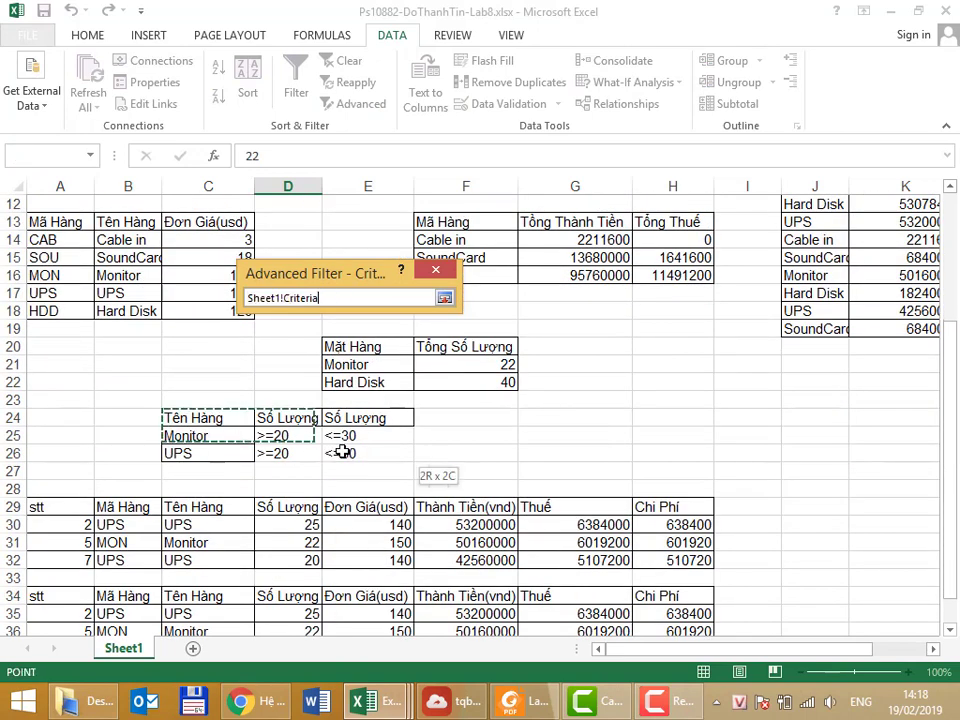
left_click(444, 297)
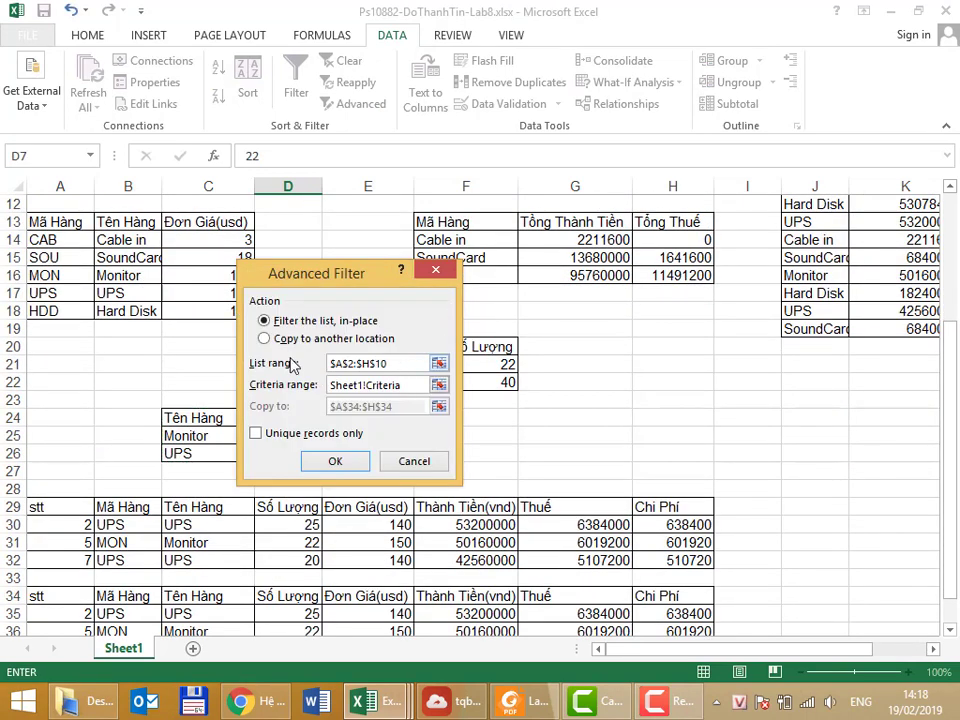
key("alt+o")
left_click(439, 406)
scroll(229, 491, "down", 4)
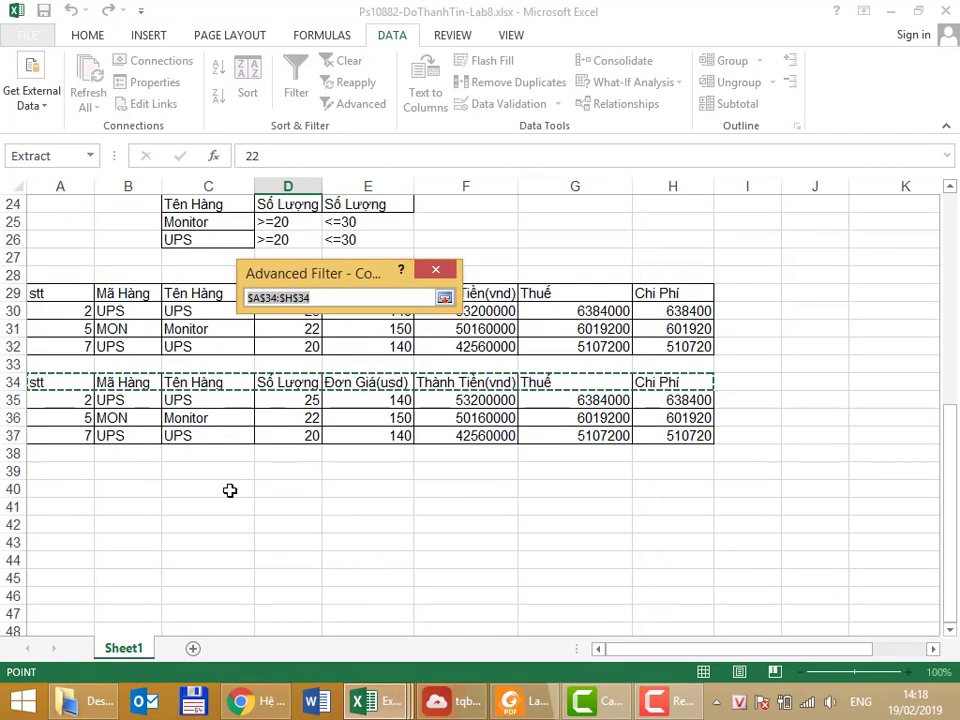
left_click(58, 472)
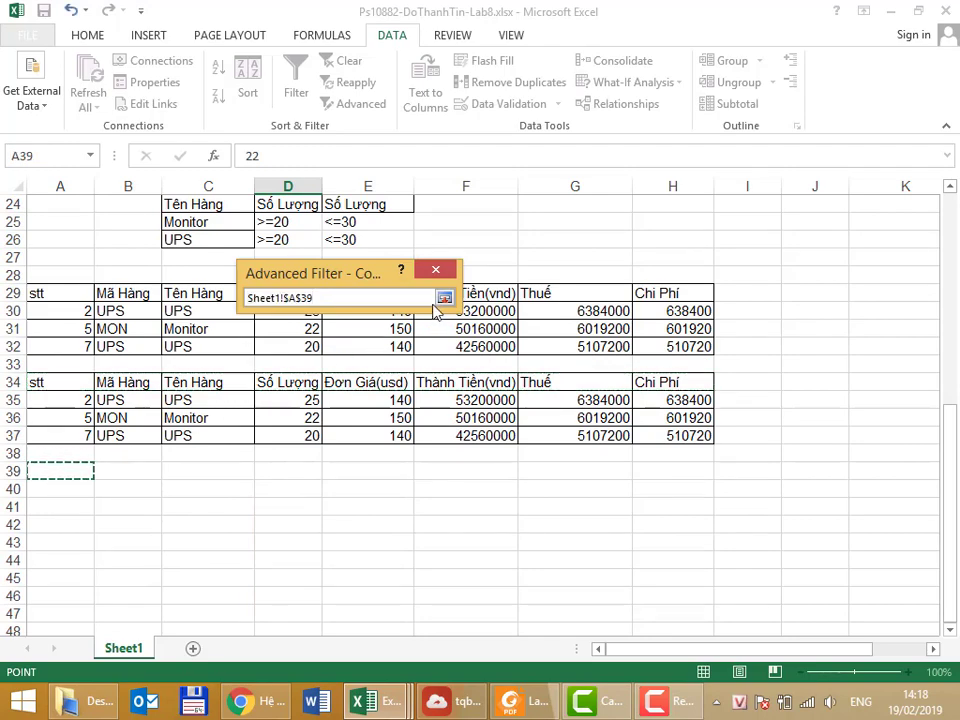
left_click(444, 297)
left_click(338, 459)
Step: Check the A39 result rows: stt 2 (UPS, 25) and stt 5 (Monitor, 22)
scroll(300, 500, "down", 4)
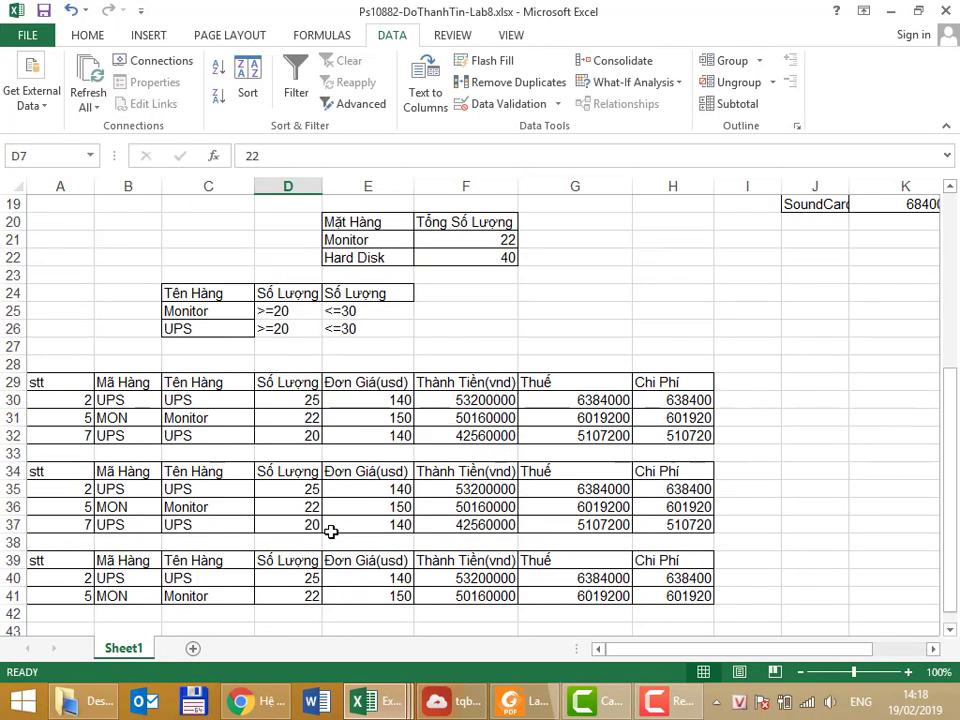
scroll(331, 530, "down", 2)
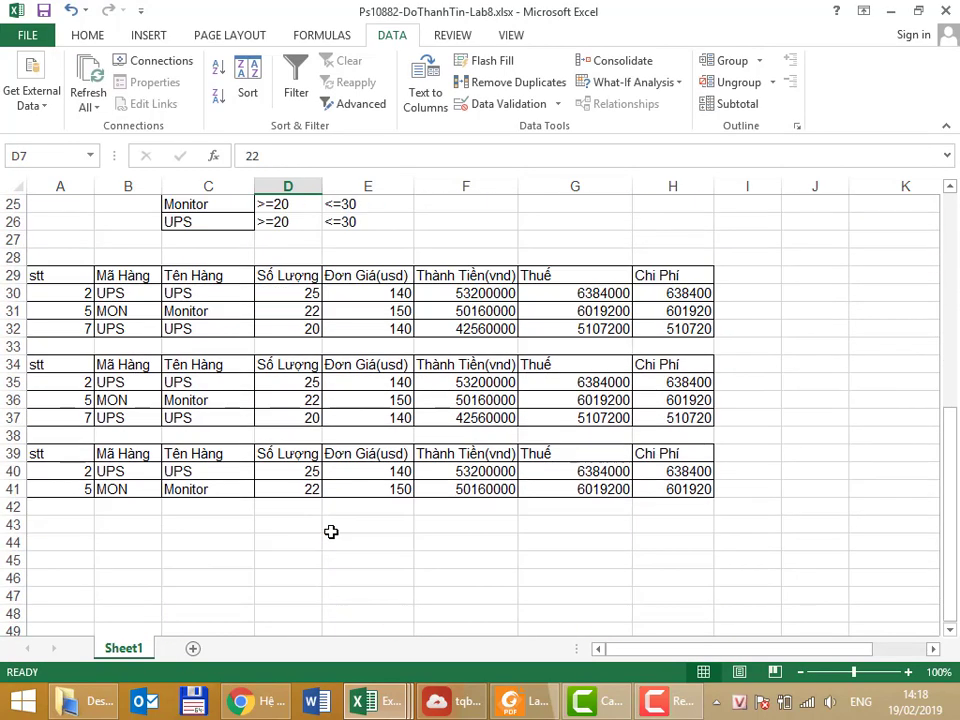
left_click(290, 471)
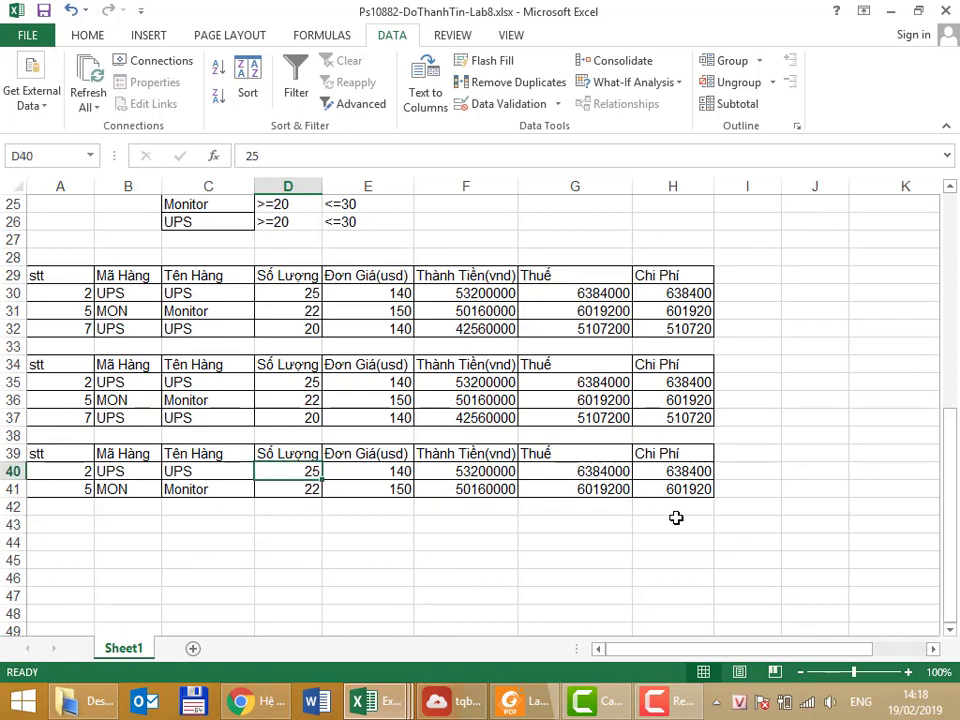
scroll(676, 518, "up", 2)
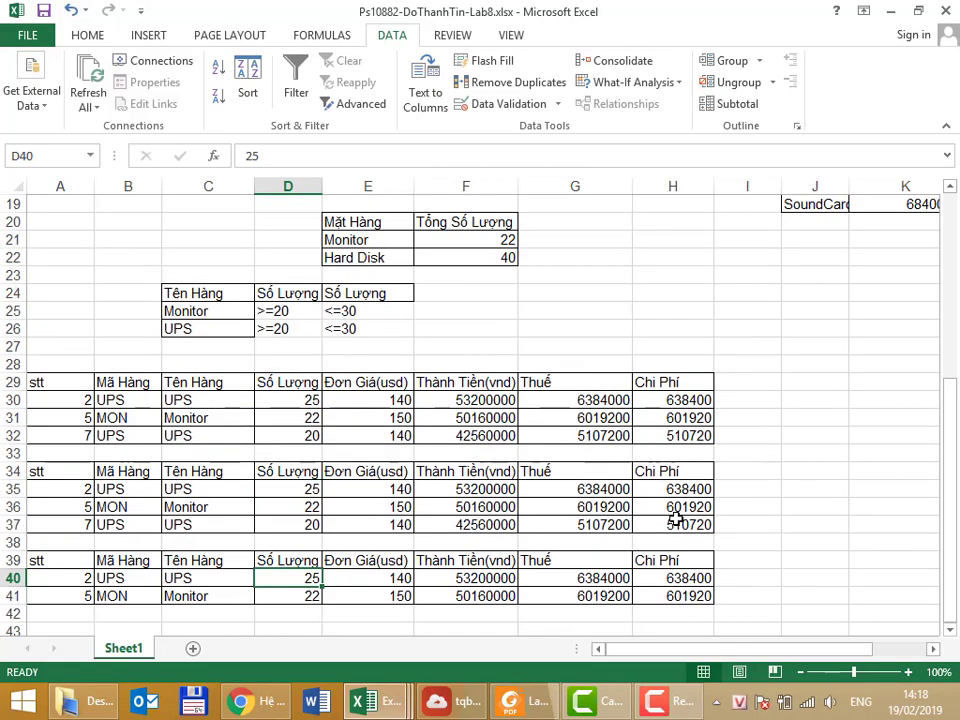
scroll(676, 518, "up", 2)
scroll(676, 518, "up", 2)
scroll(676, 518, "up", 2)
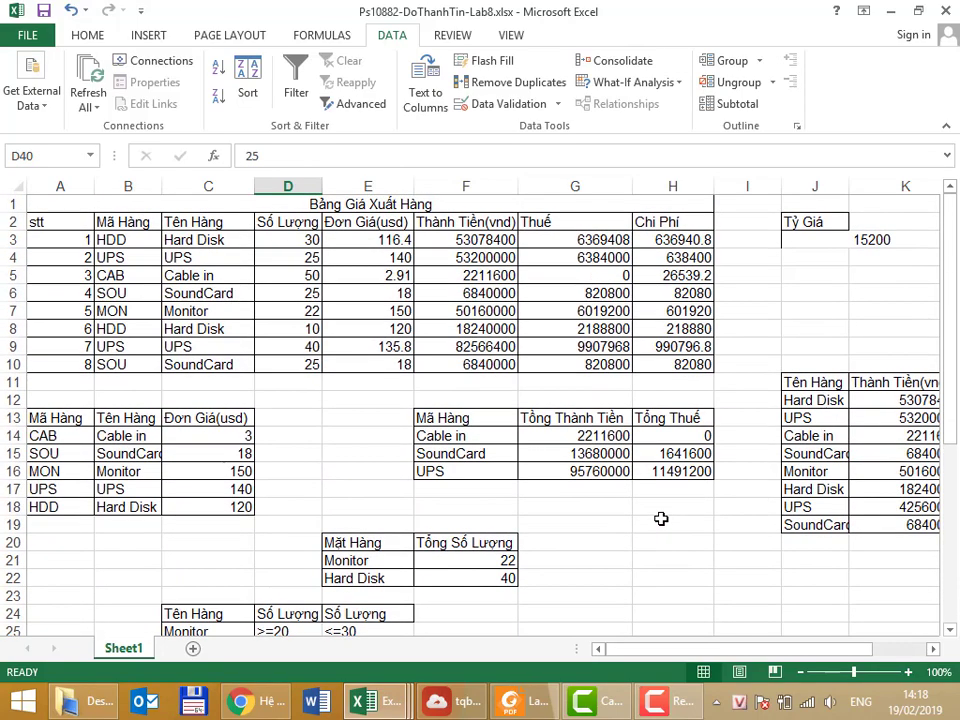
scroll(640, 518, "down", 2)
Step: Format the criteria block C24:E26 as a light-style table, then undo the headerless Column1–3 result
left_click_drag(235, 506, 343, 538)
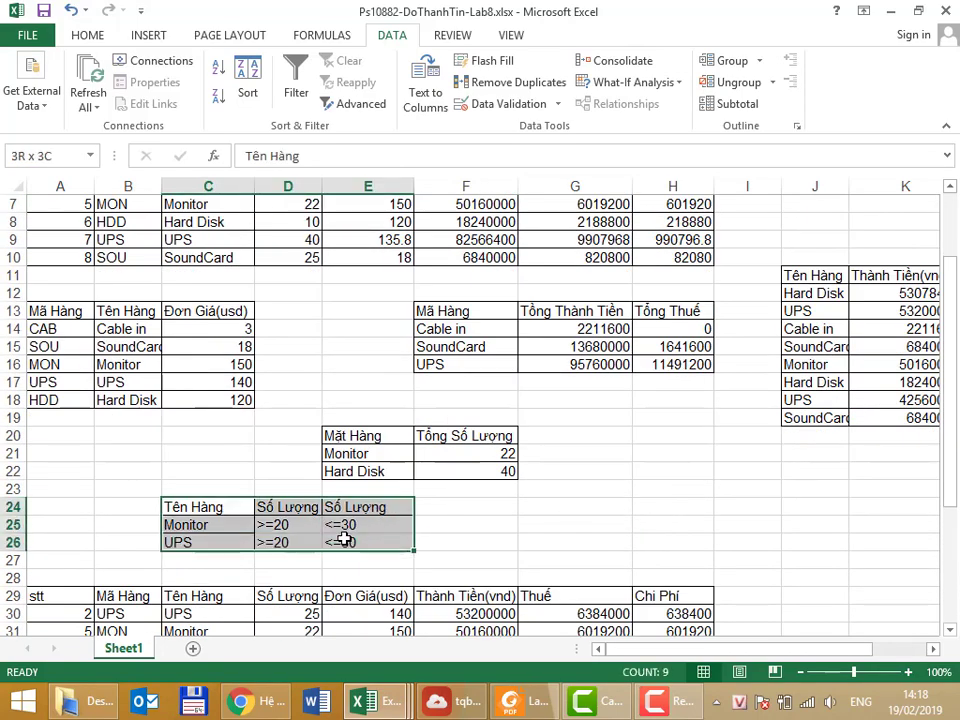
left_click(86, 40)
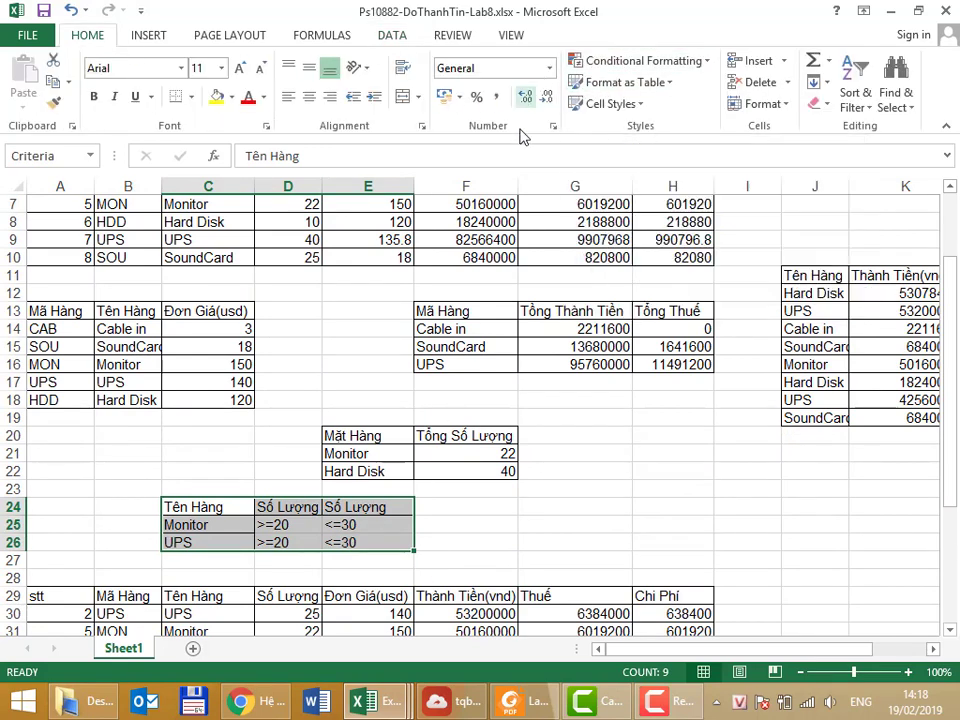
left_click(630, 82)
left_click(582, 192)
left_click(334, 421)
left_click(450, 542)
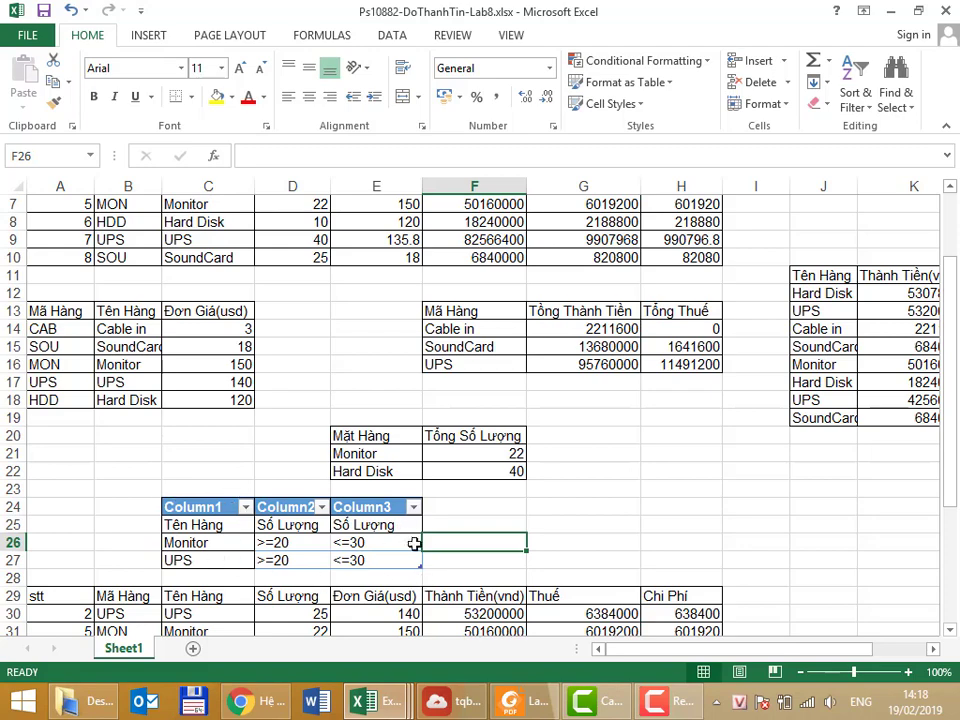
key("ctrl+z")
Step: Reapply the light table style to C24:E26 with its first row used as headers
left_click(593, 82)
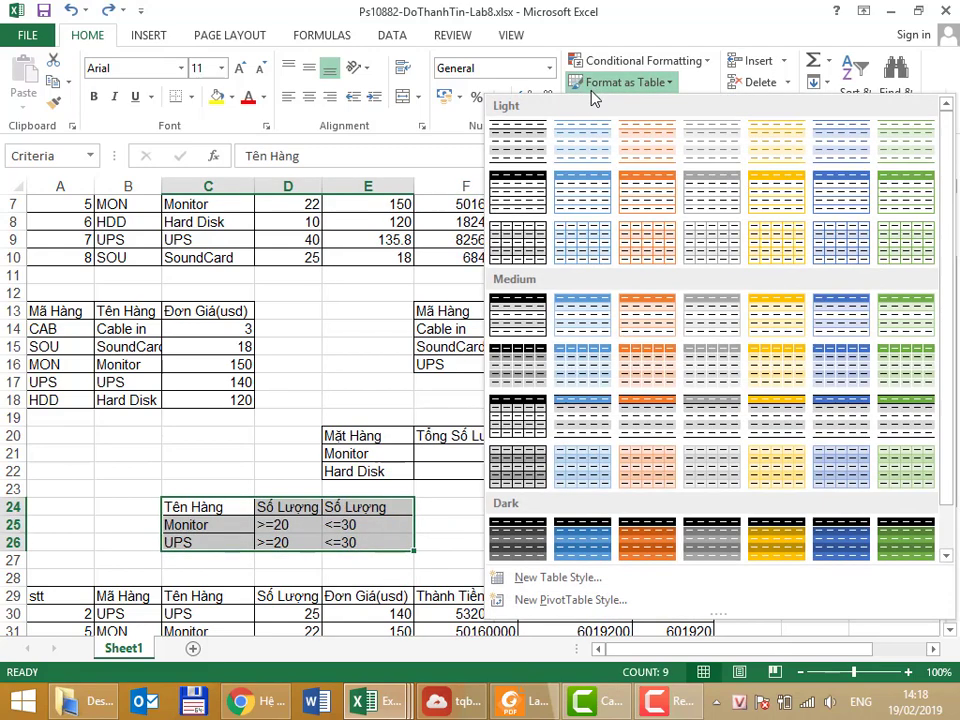
left_click(582, 192)
left_click(320, 388)
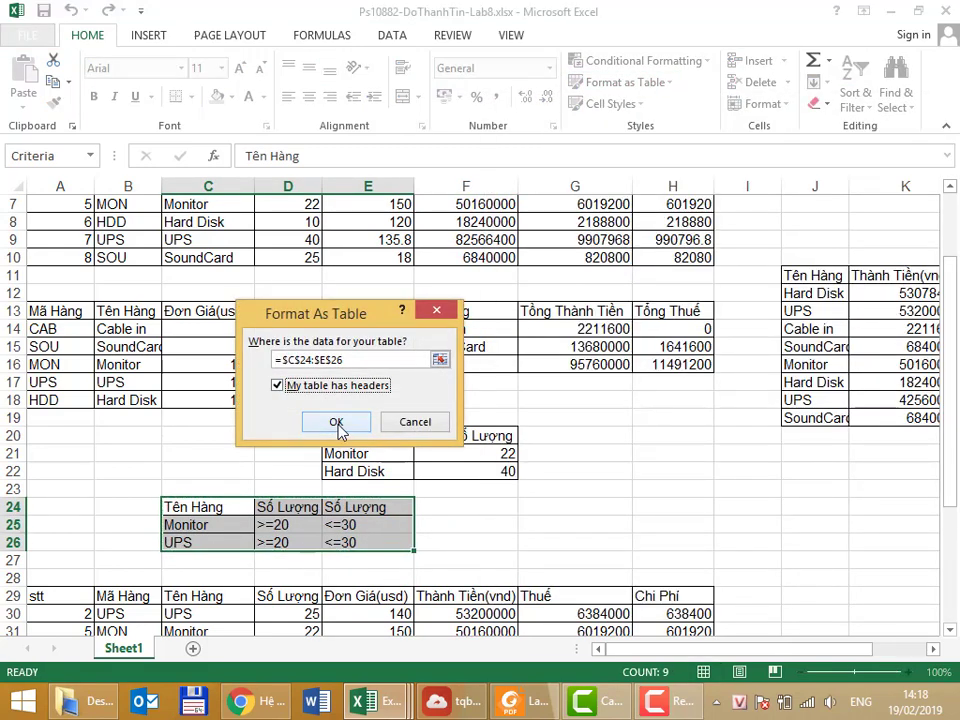
left_click(336, 421)
left_click(656, 482)
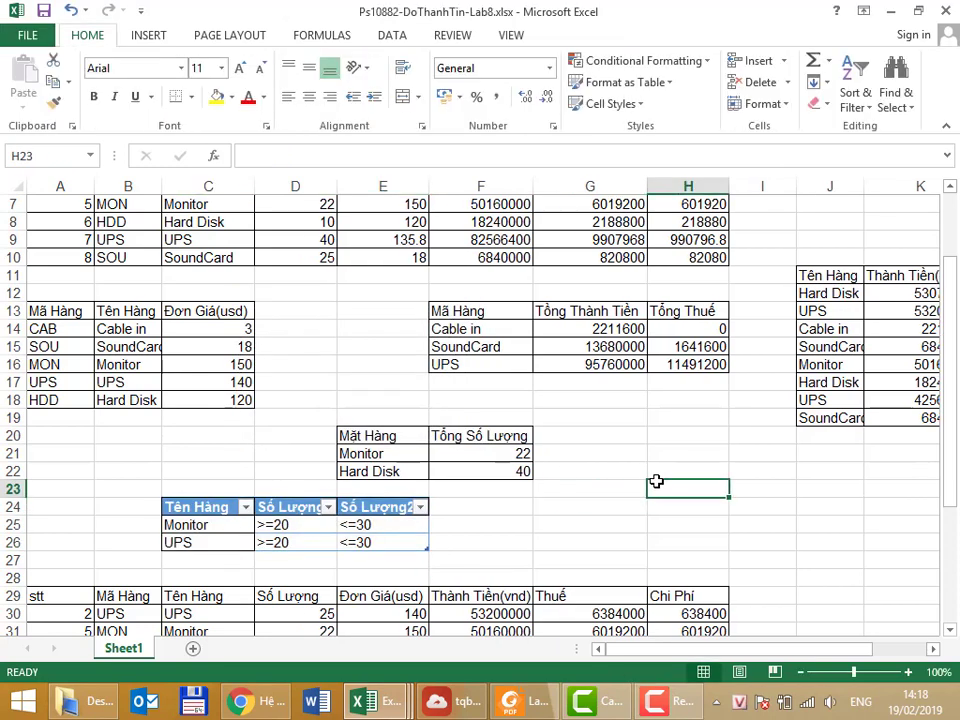
Step: Format the sales range A2:H10 as a medium blue banded table with header filter buttons
scroll(656, 482, "up", 2)
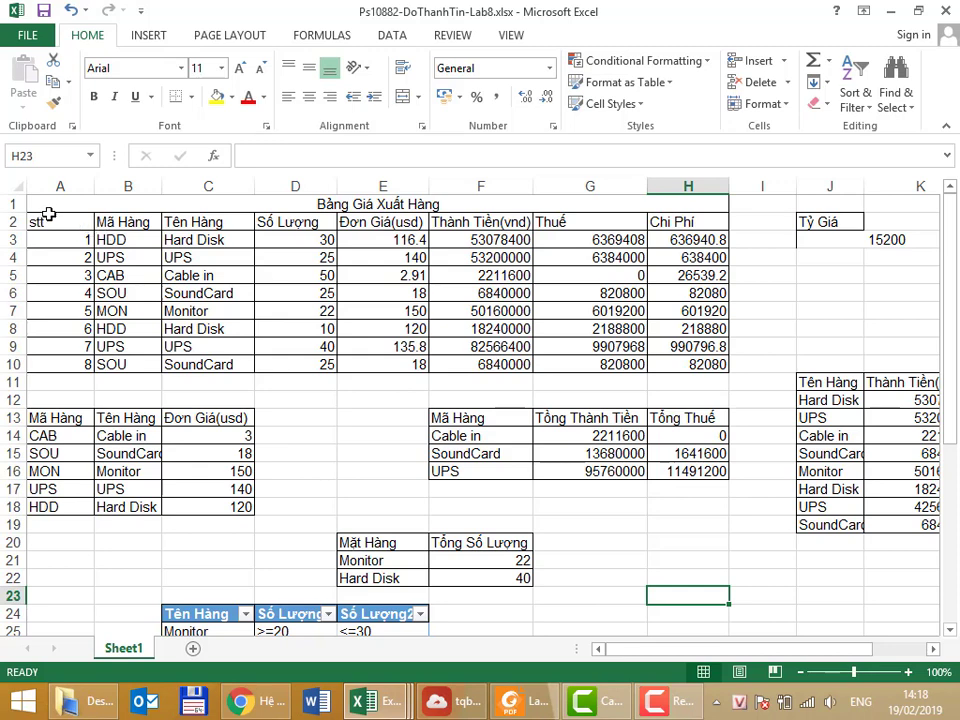
mouse_move(40, 222)
left_mouse_down()
mouse_move(685, 374)
mouse_move(682, 365)
left_mouse_up()
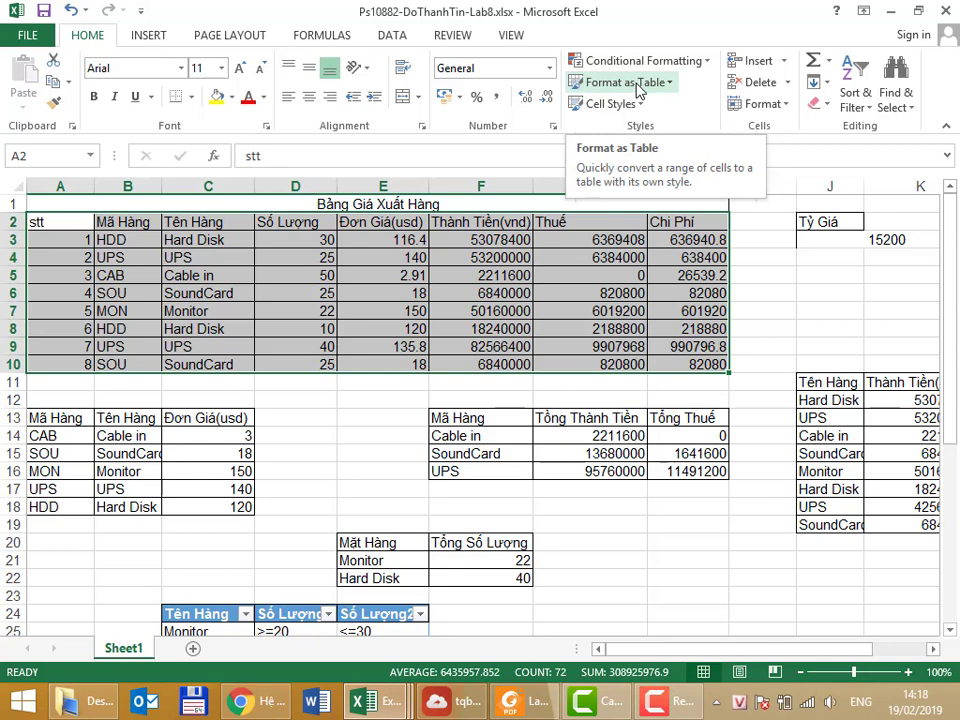
left_click(637, 86)
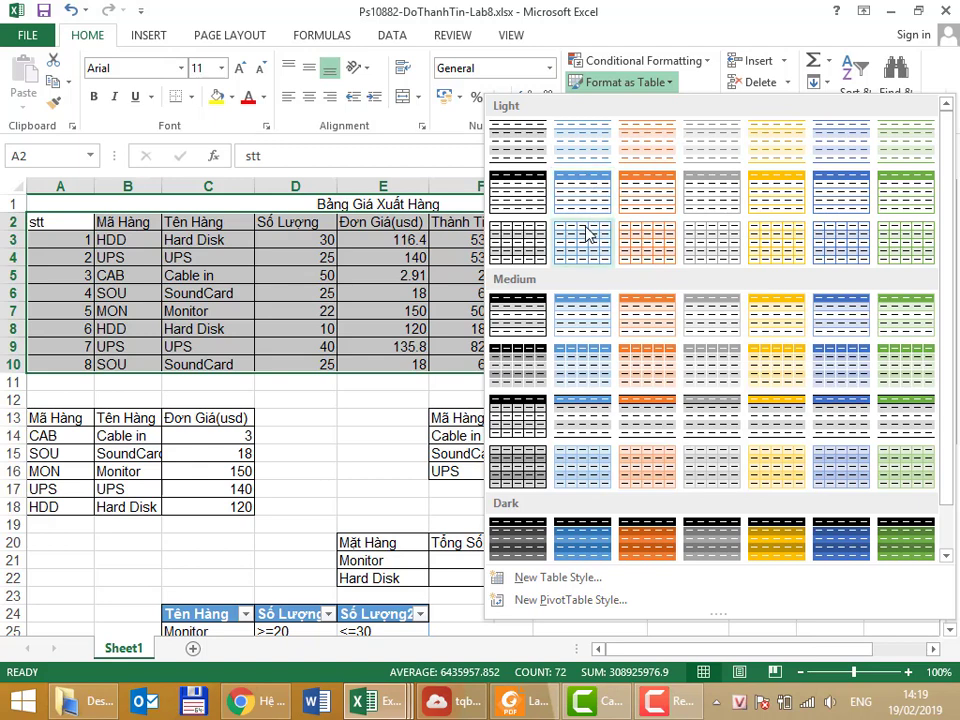
left_click(579, 316)
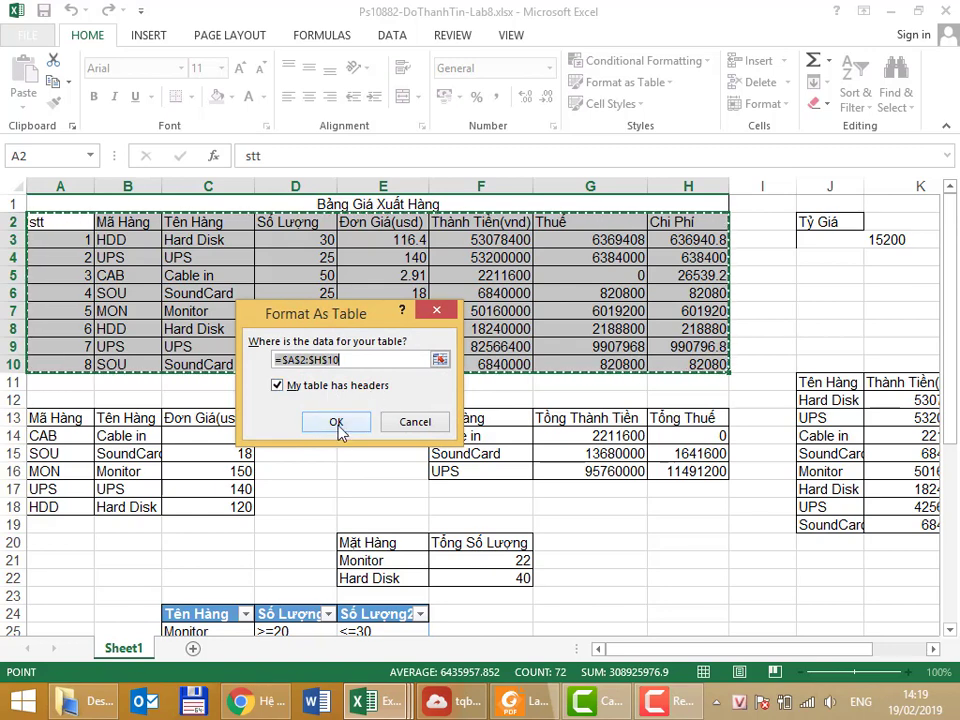
left_click(336, 421)
left_click(360, 349)
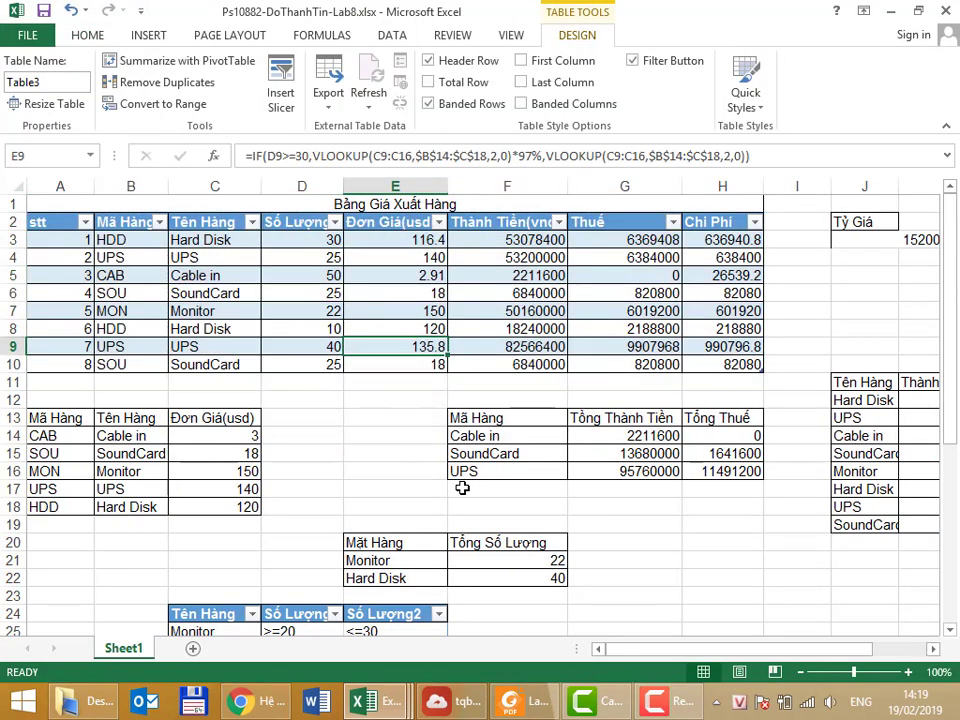